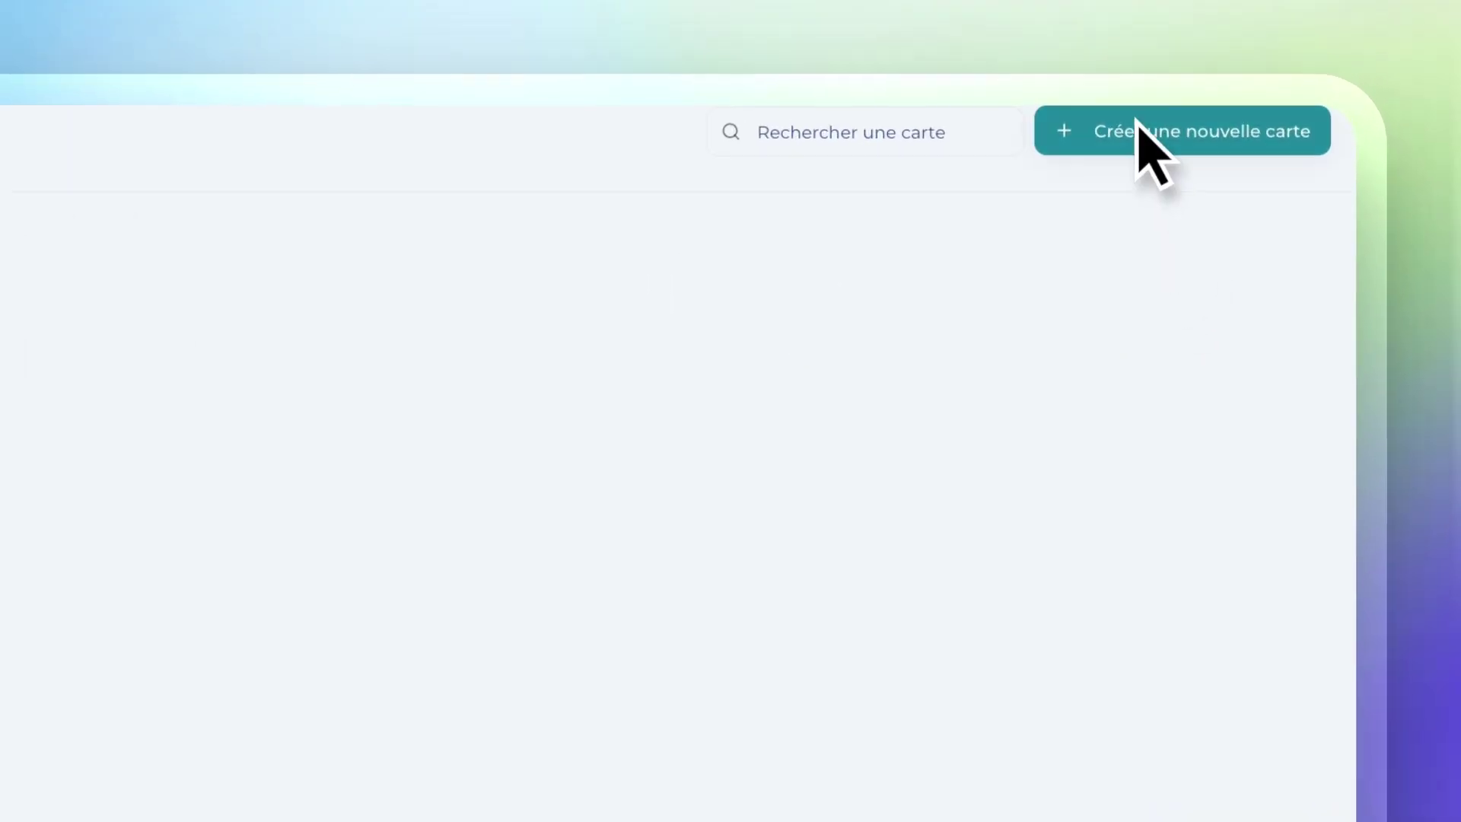
Open the form for creating a new card and close it without creating one
click(1138, 128)
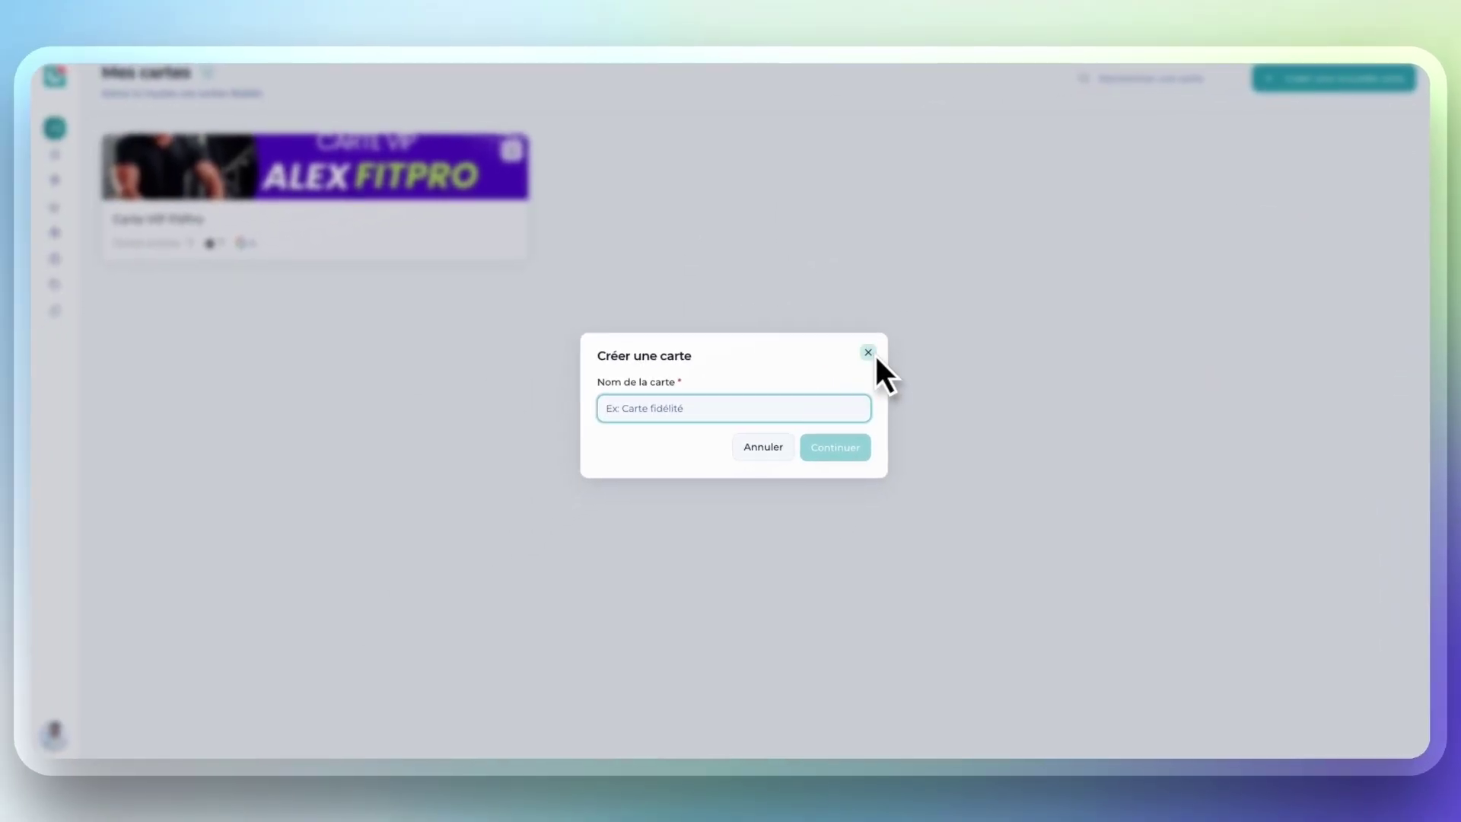
click(872, 354)
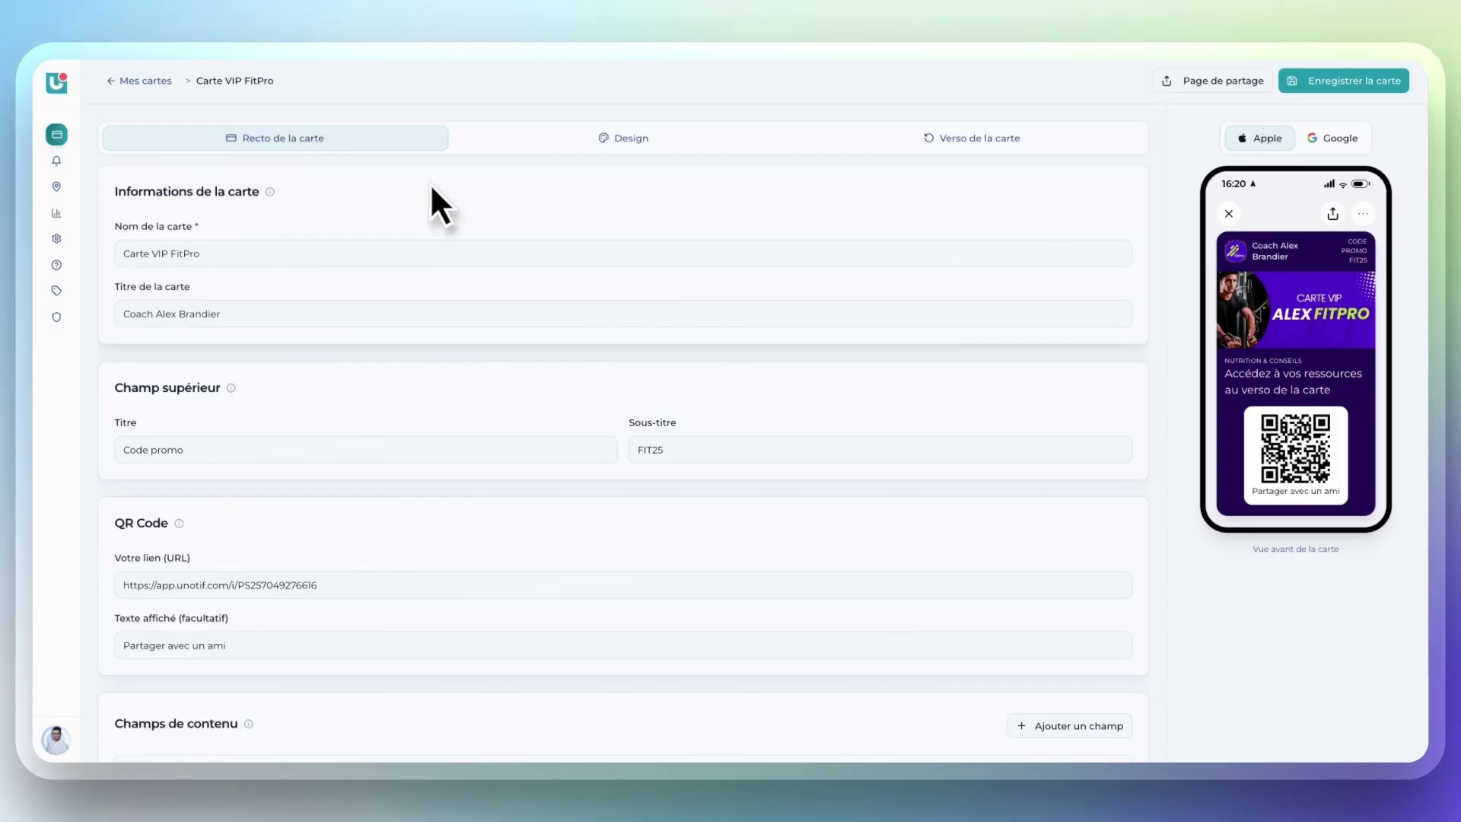
Review the front-side information, QR code and content fields of the Carte VIP FitPro card, and compare its Google and Apple previews
scroll(568, 250, down, 1)
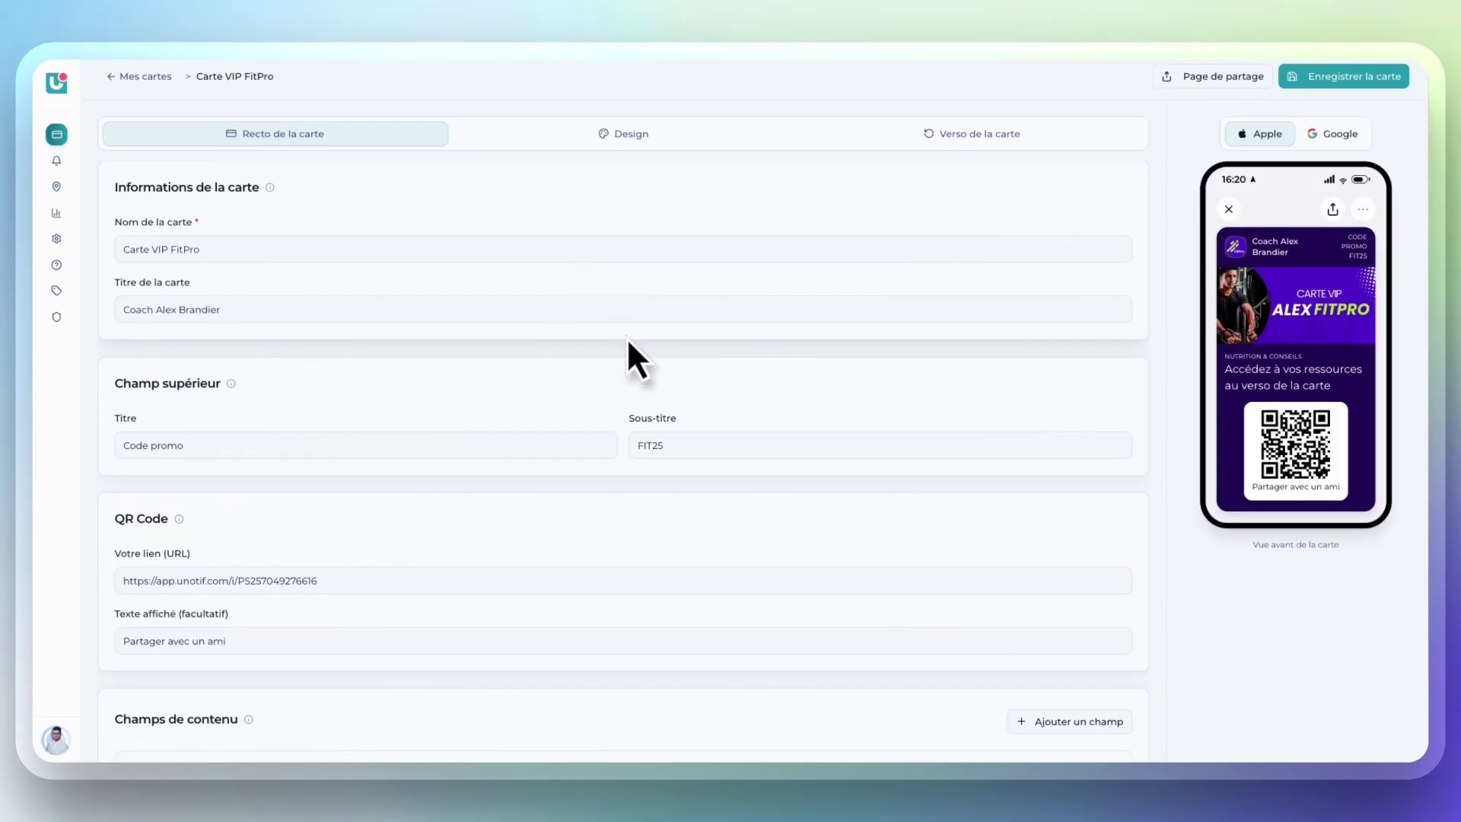
scroll(654, 358, down, 1)
scroll(702, 362, up, 1)
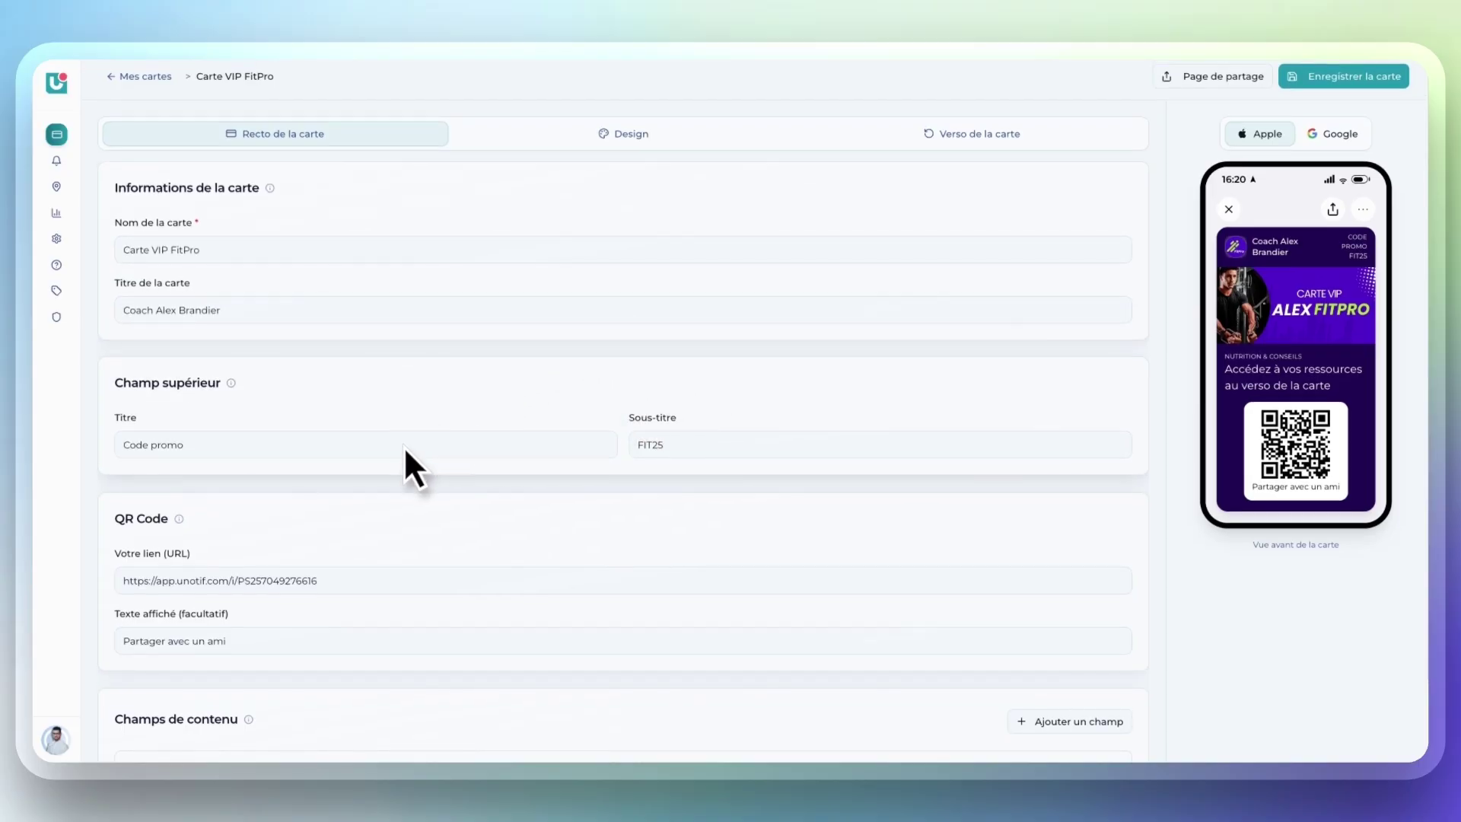
scroll(614, 495, down, 1)
scroll(391, 670, down, 3)
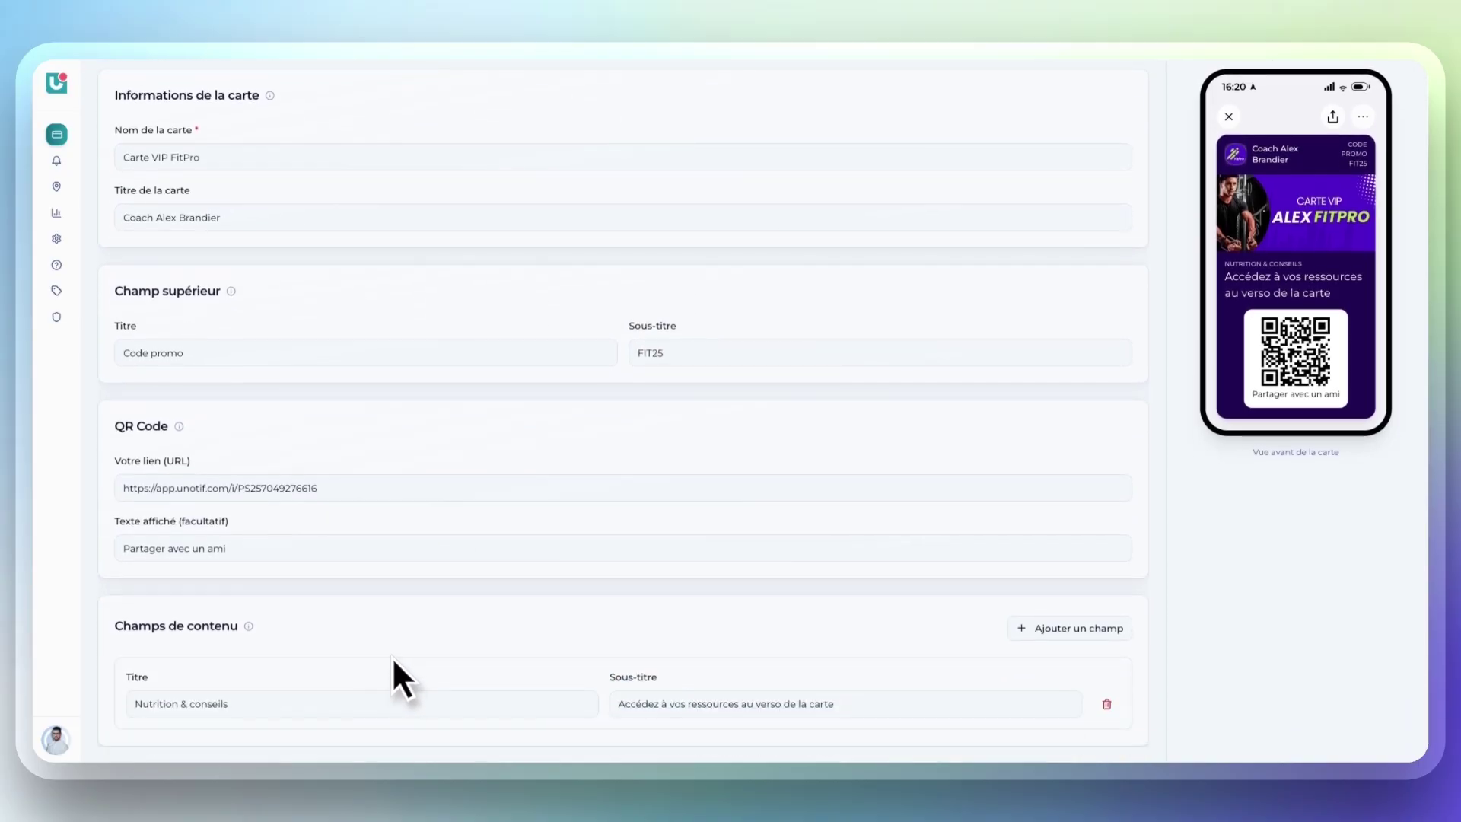
scroll(541, 670, up, 2)
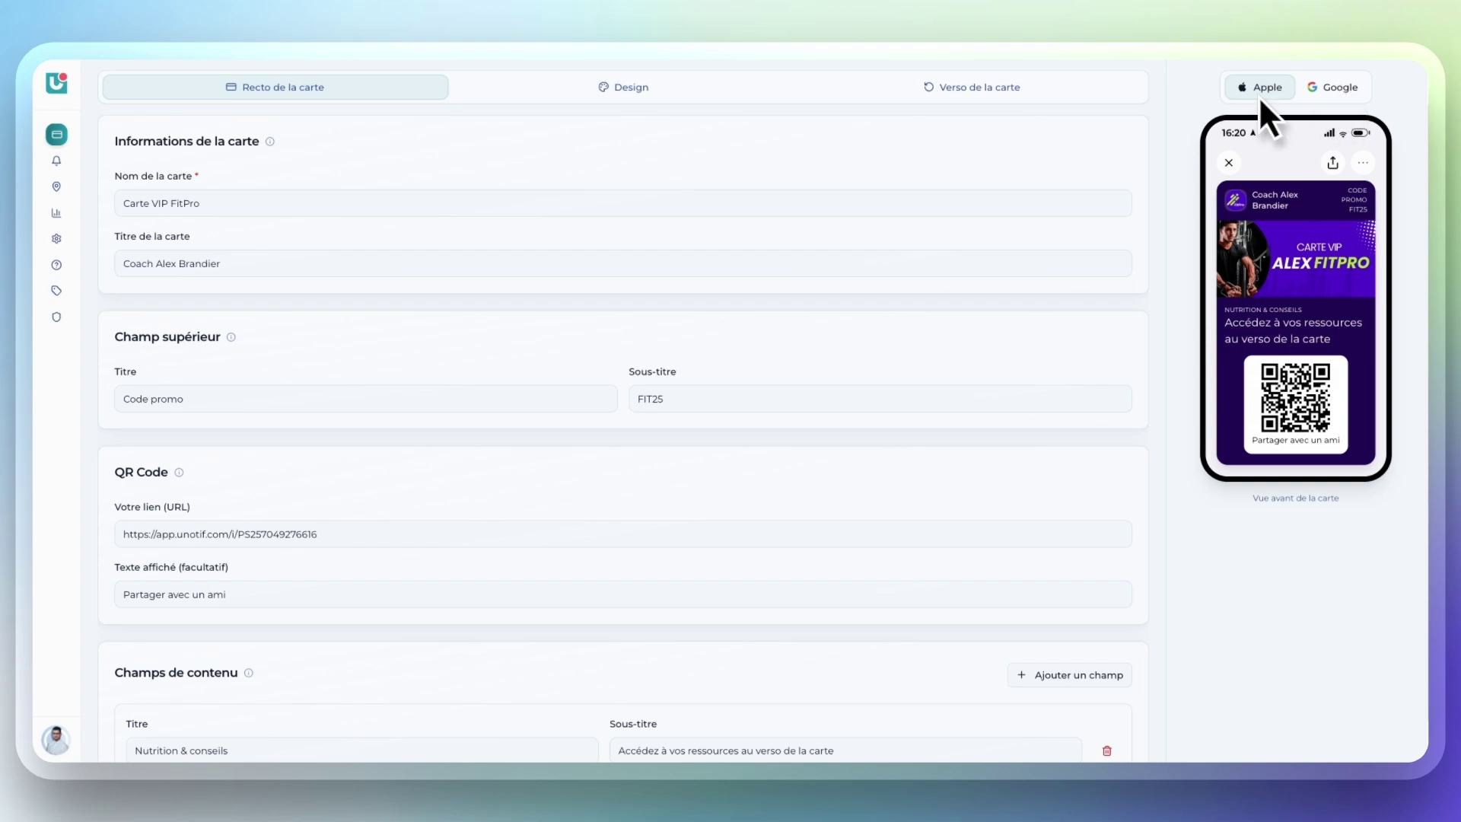
click(1335, 87)
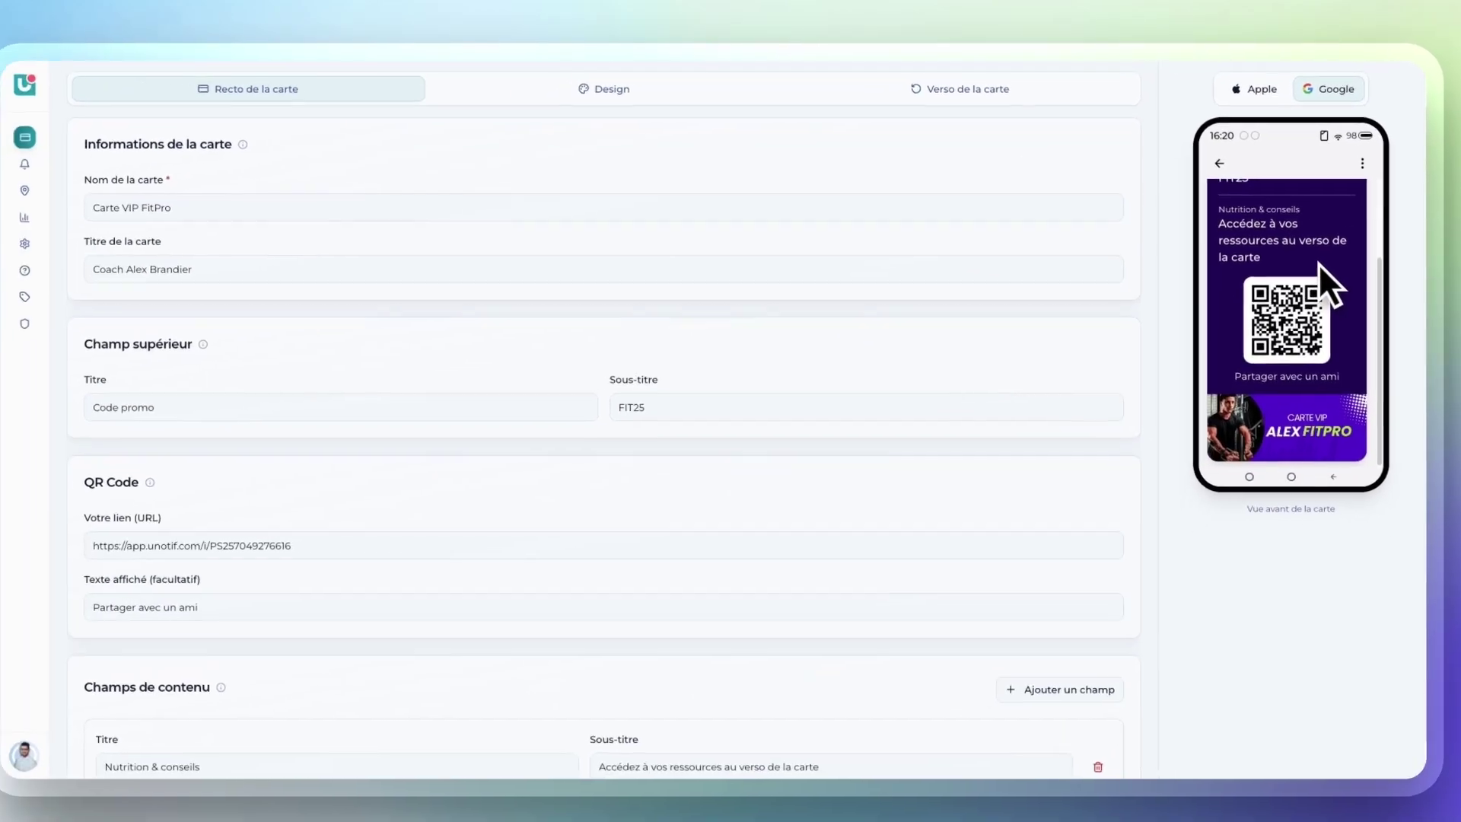
click(1191, 110)
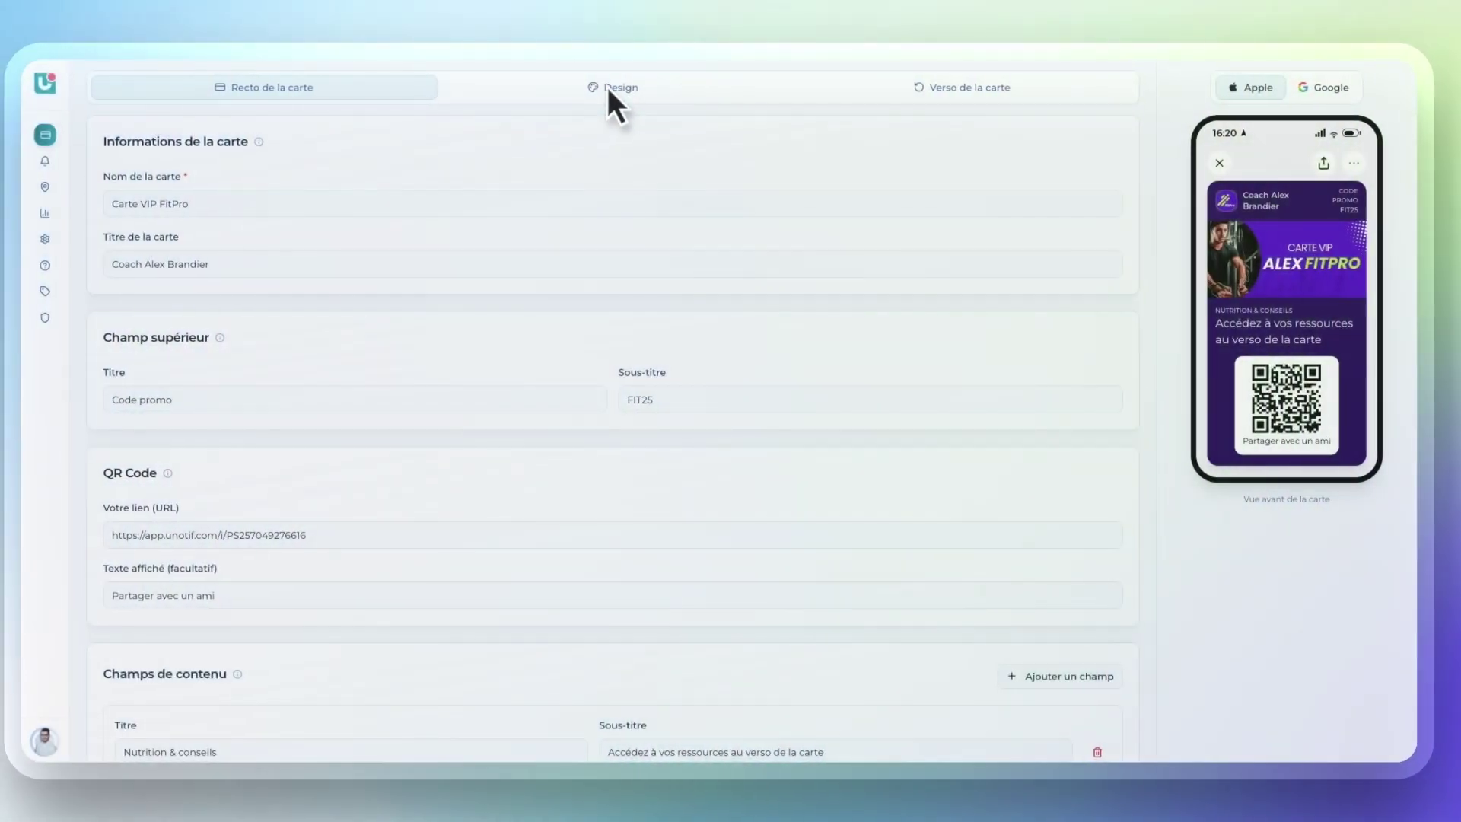
Review the card's logo, cover image and colours in its design settings, and pick a new background colour
click(497, 87)
scroll(781, 218, down, 1)
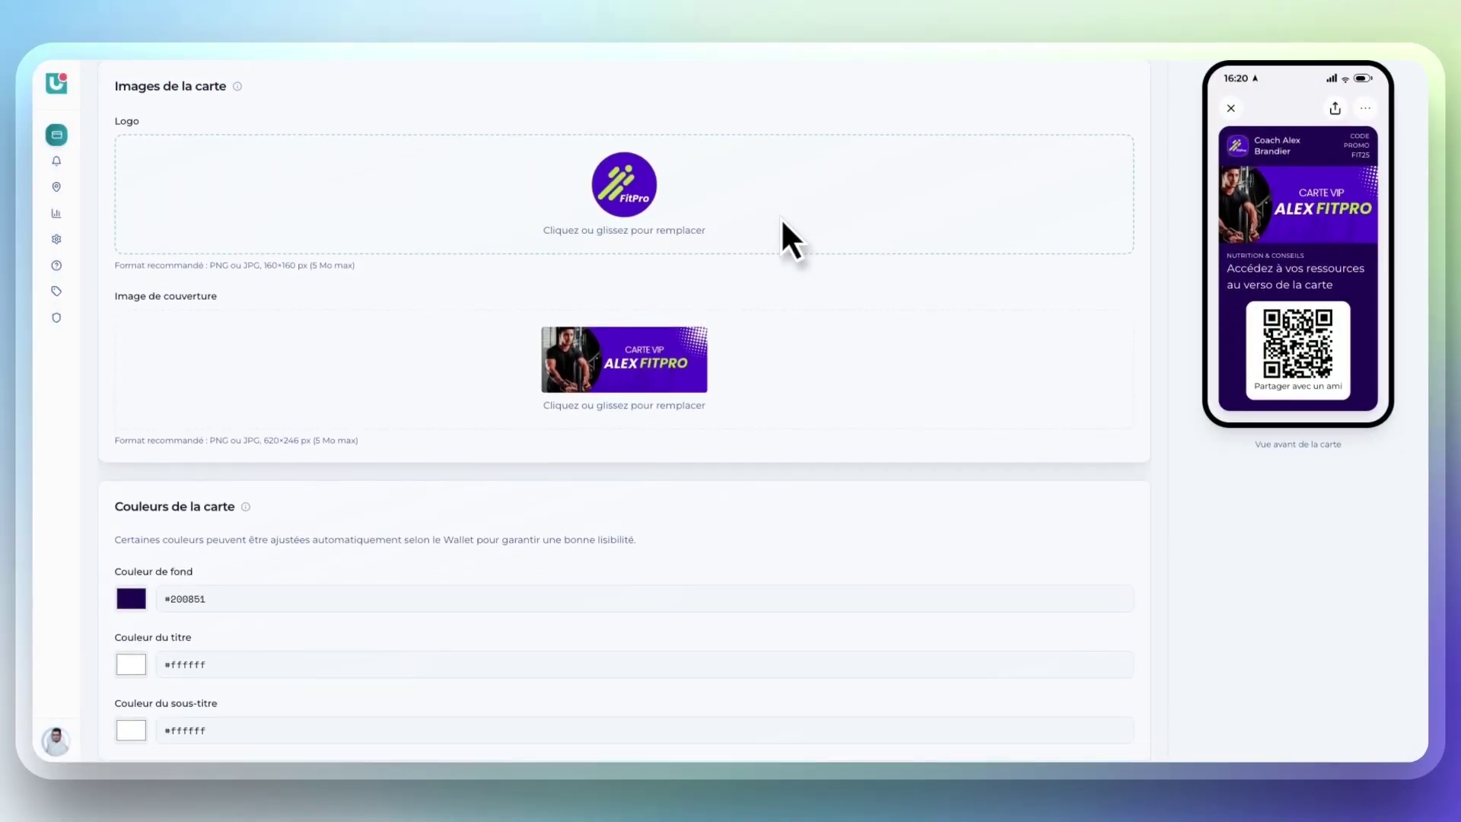
scroll(792, 304, up, 2)
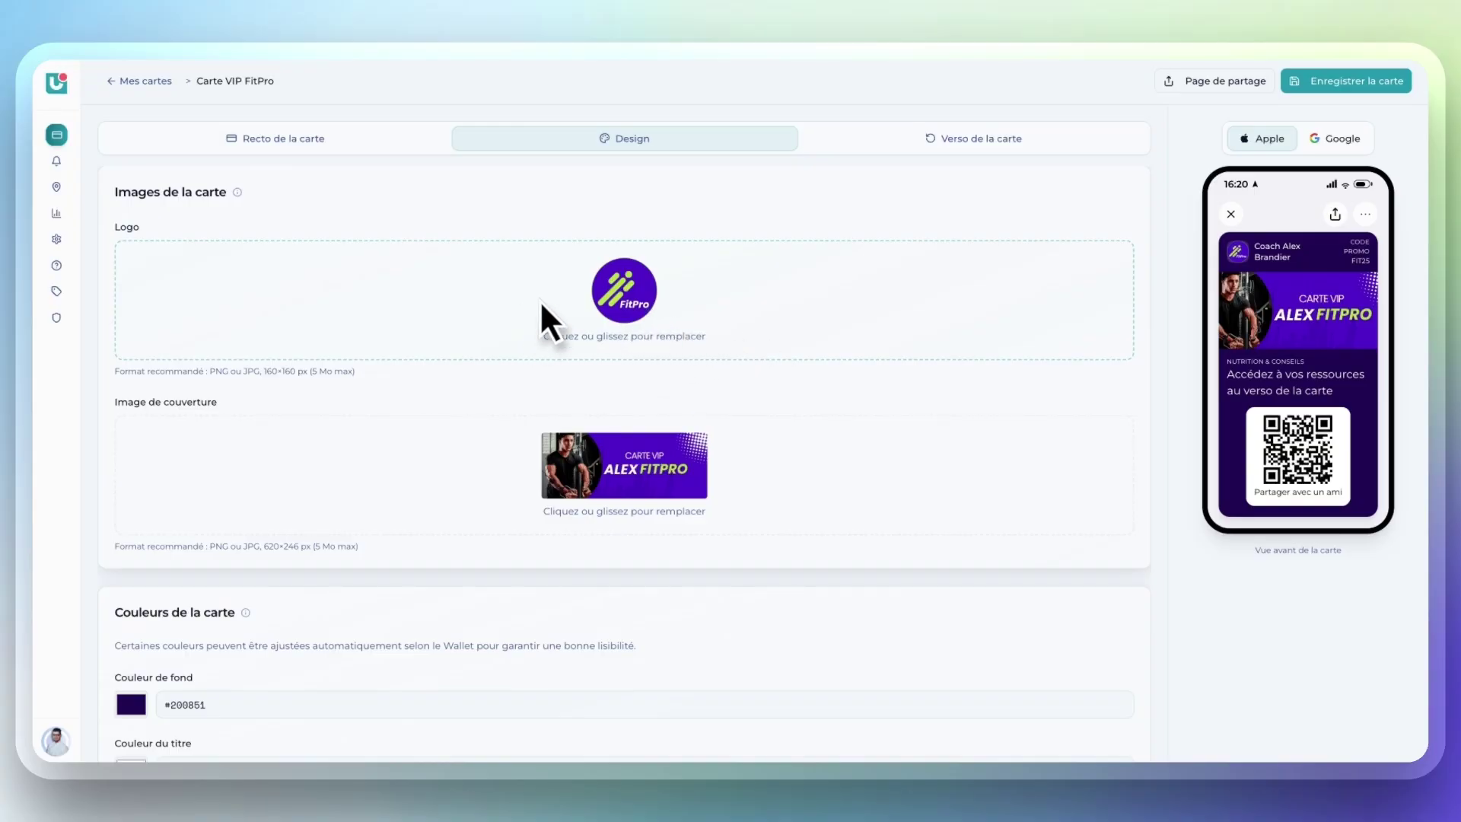
scroll(659, 504, down, 2)
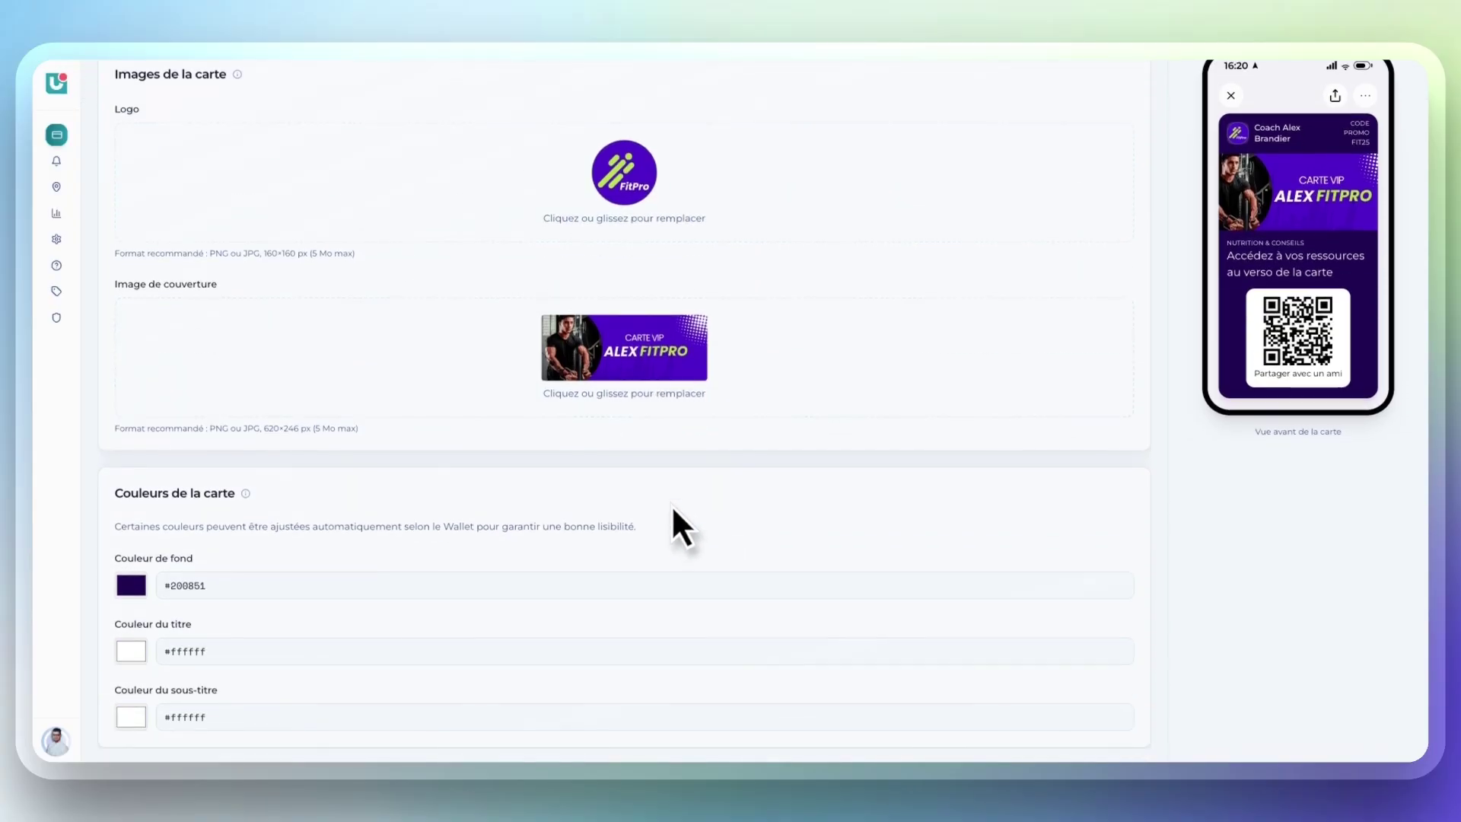
scroll(627, 556, up, 1)
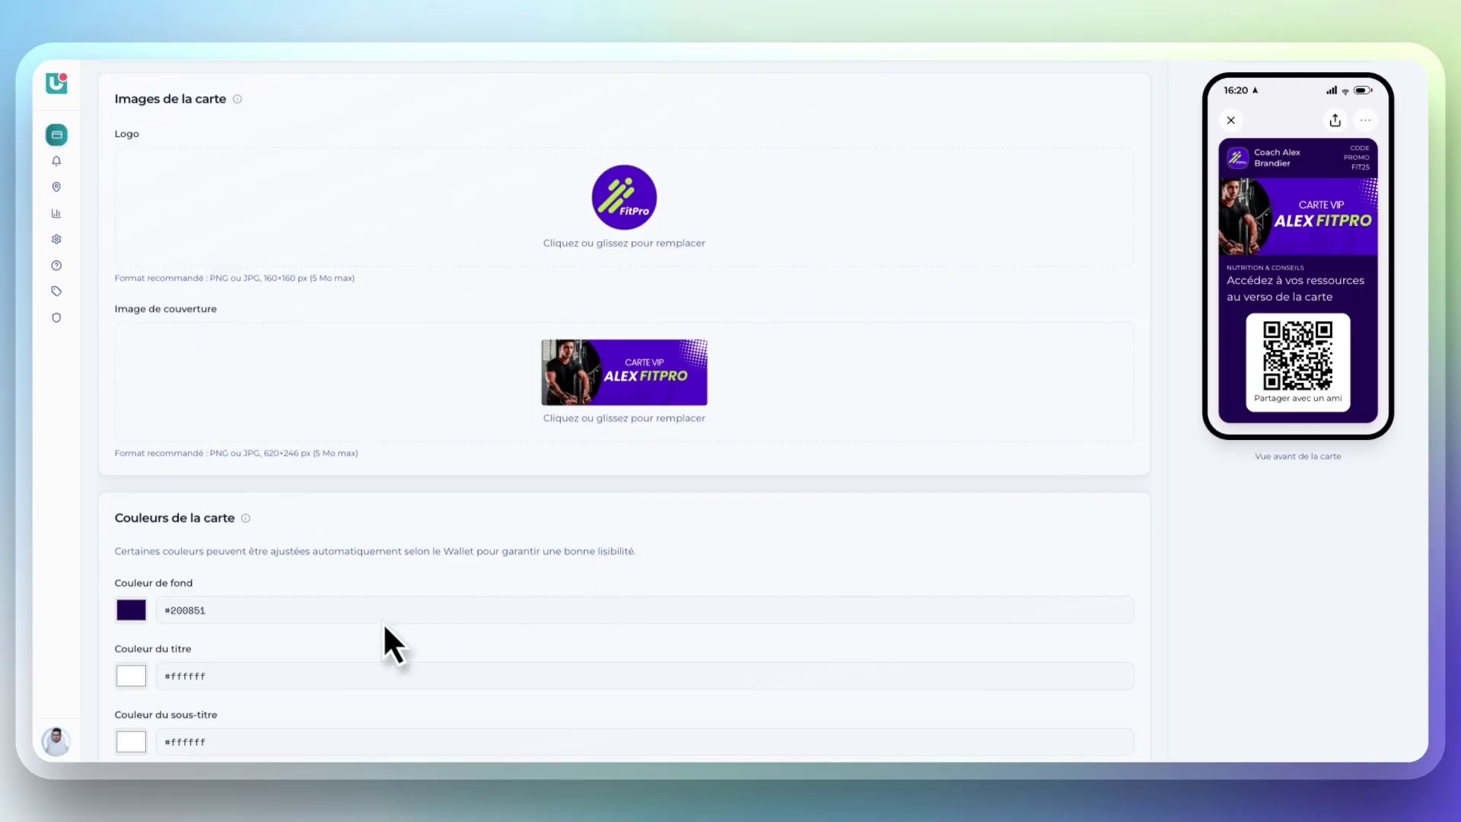
click(130, 612)
mouse_move(199, 478)
mouse_down()
mouse_move(231, 499)
mouse_move(207, 539)
mouse_up()
click(222, 535)
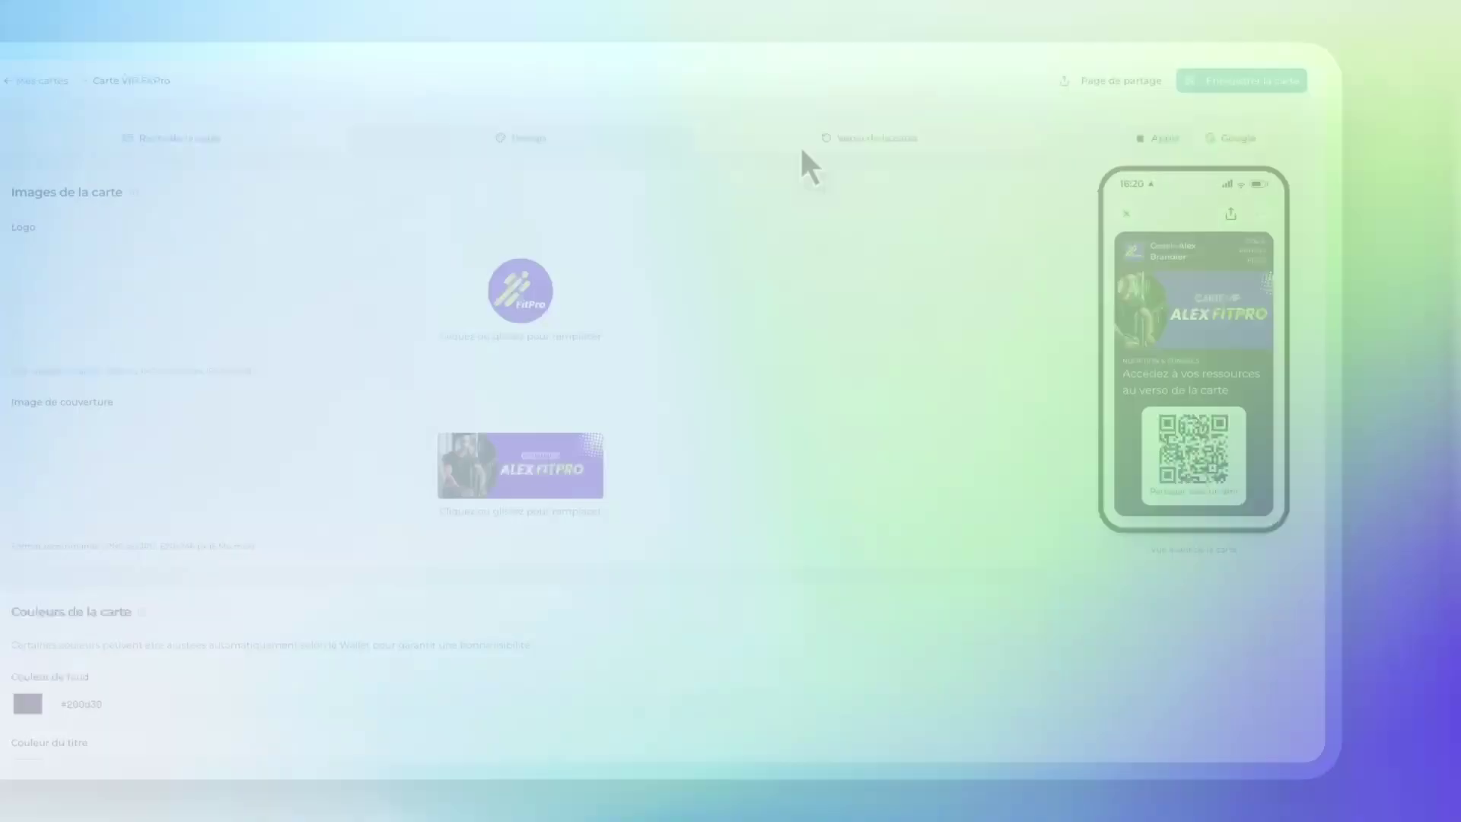
Review the hypertext fields on the back of the card and compare its Google and Apple previews
click(806, 144)
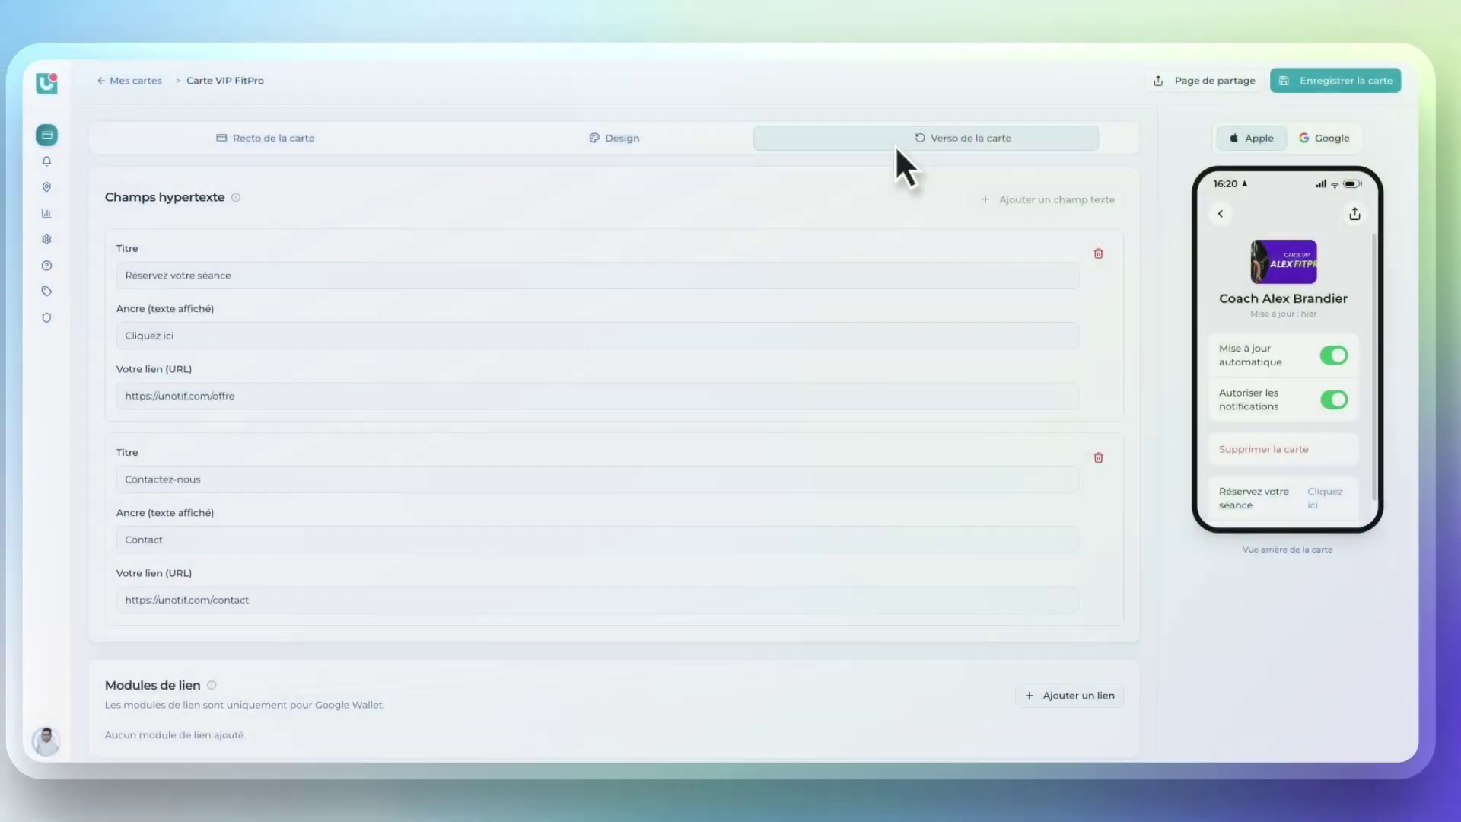
scroll(628, 335, down, 1)
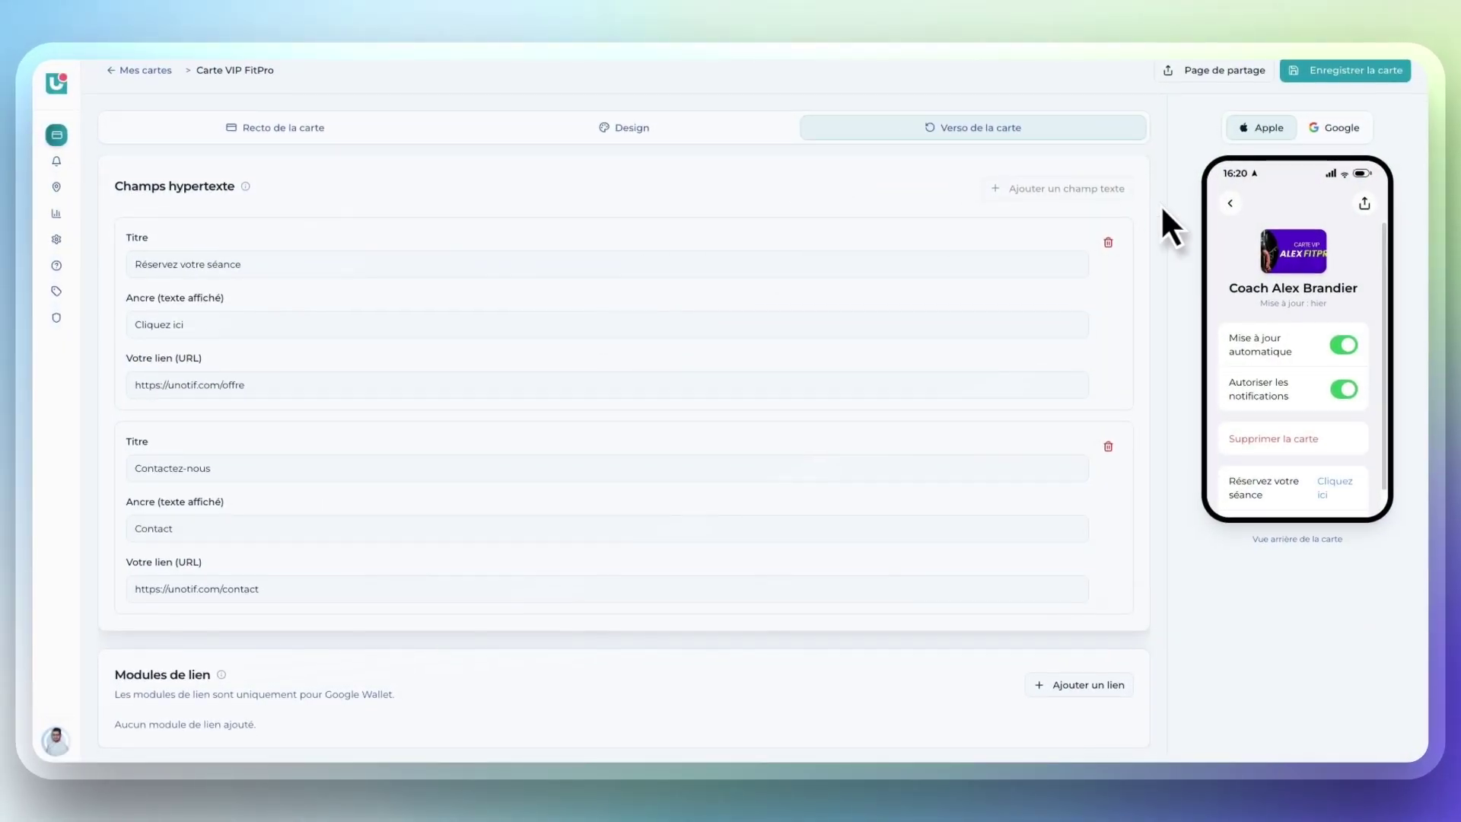
click(1347, 129)
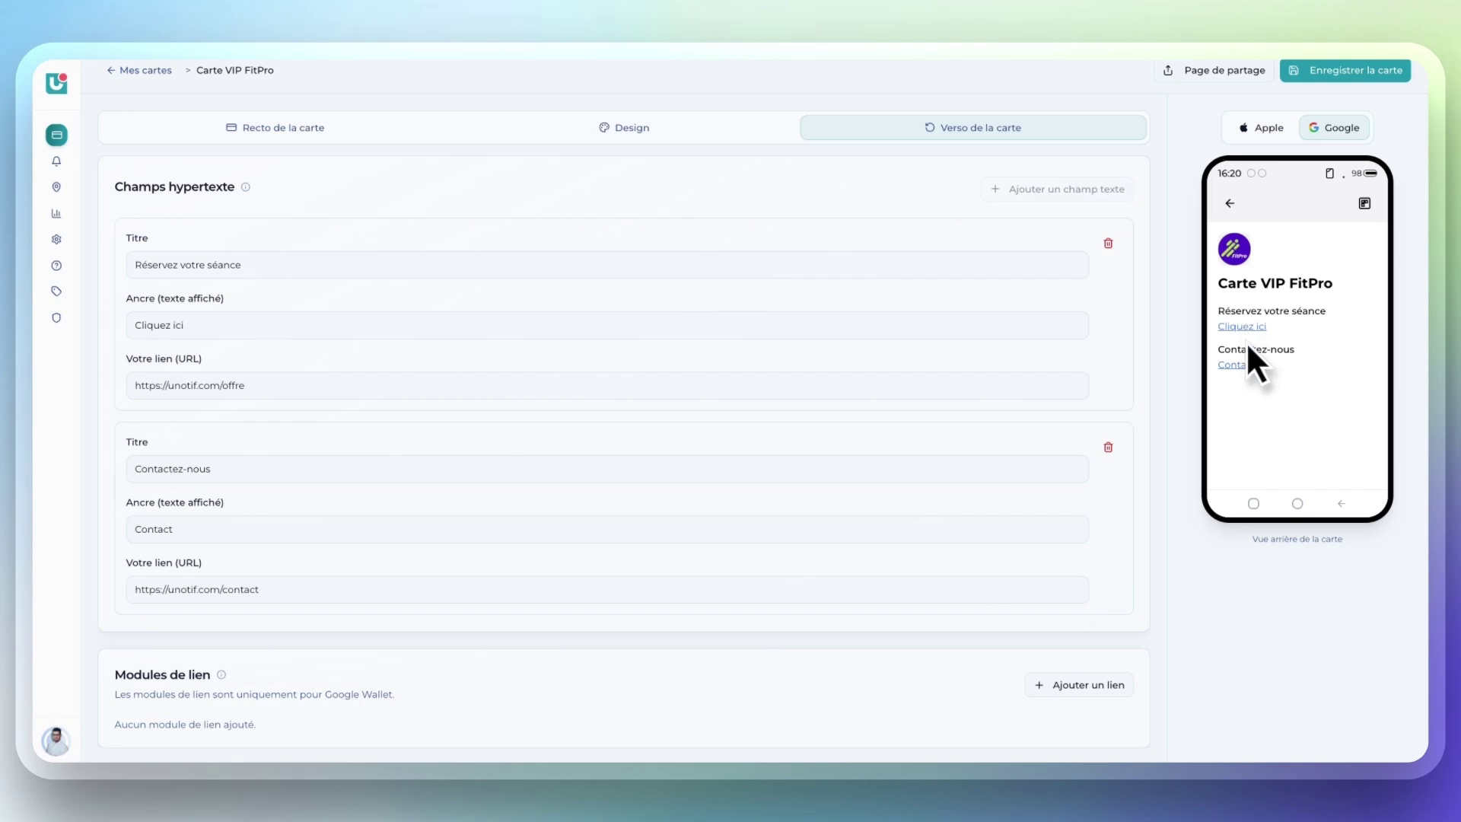
click(1262, 128)
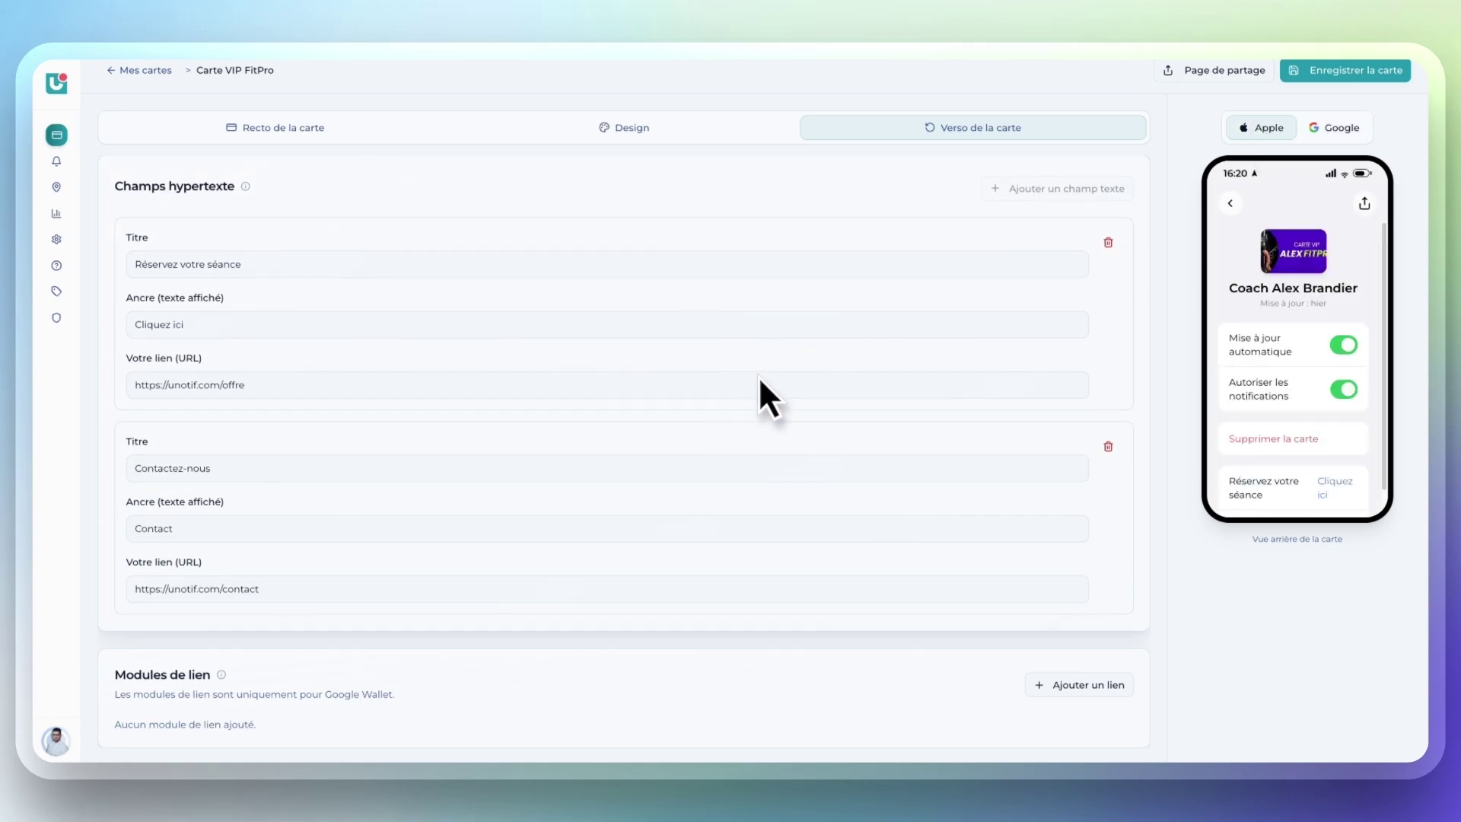
scroll(758, 380, up, 1)
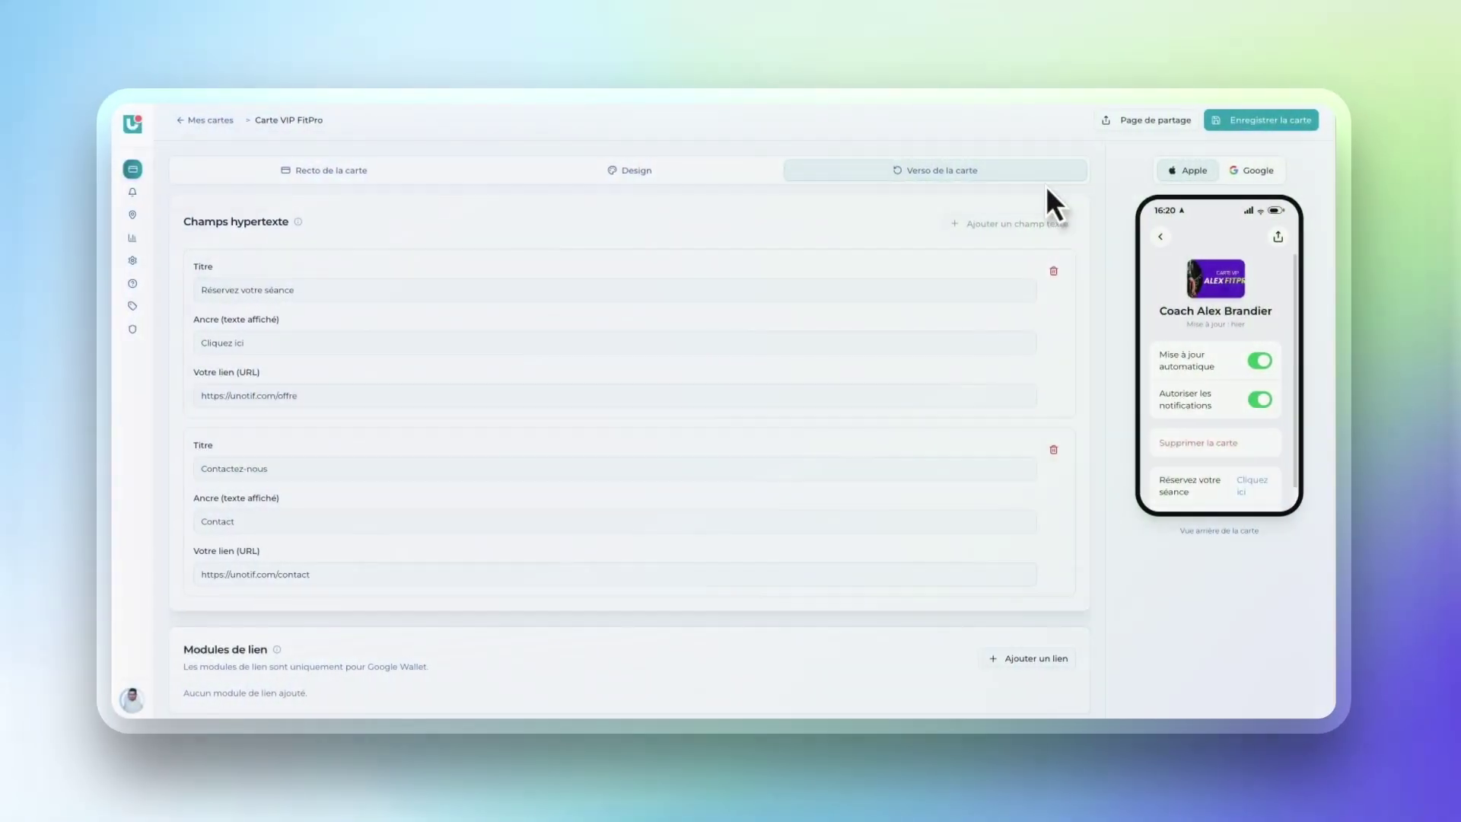
Open the card's share page settings and examine the public link, branding logo, title, subtitle and instructions
click(1065, 121)
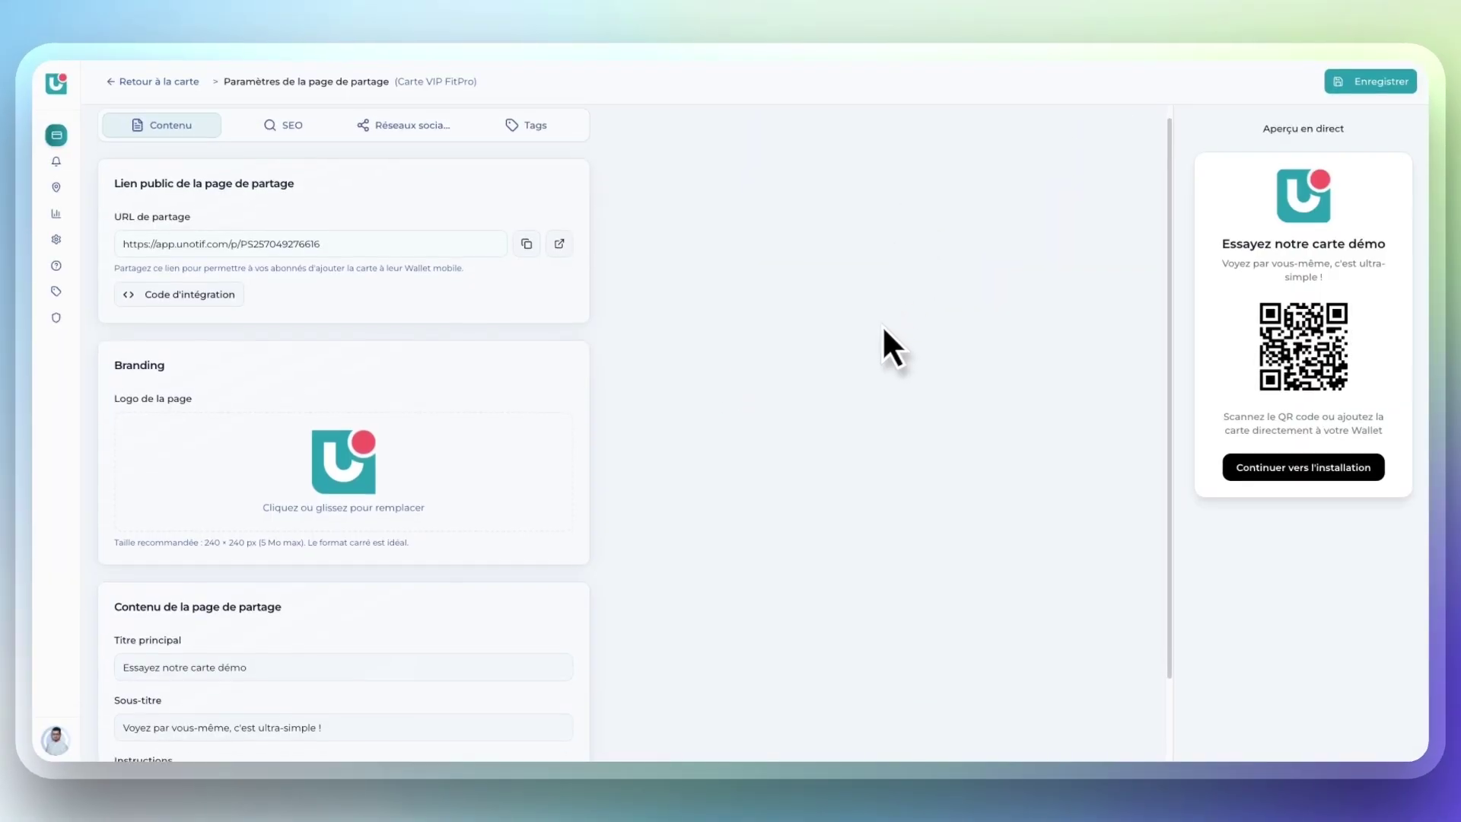
scroll(882, 326, up, 1)
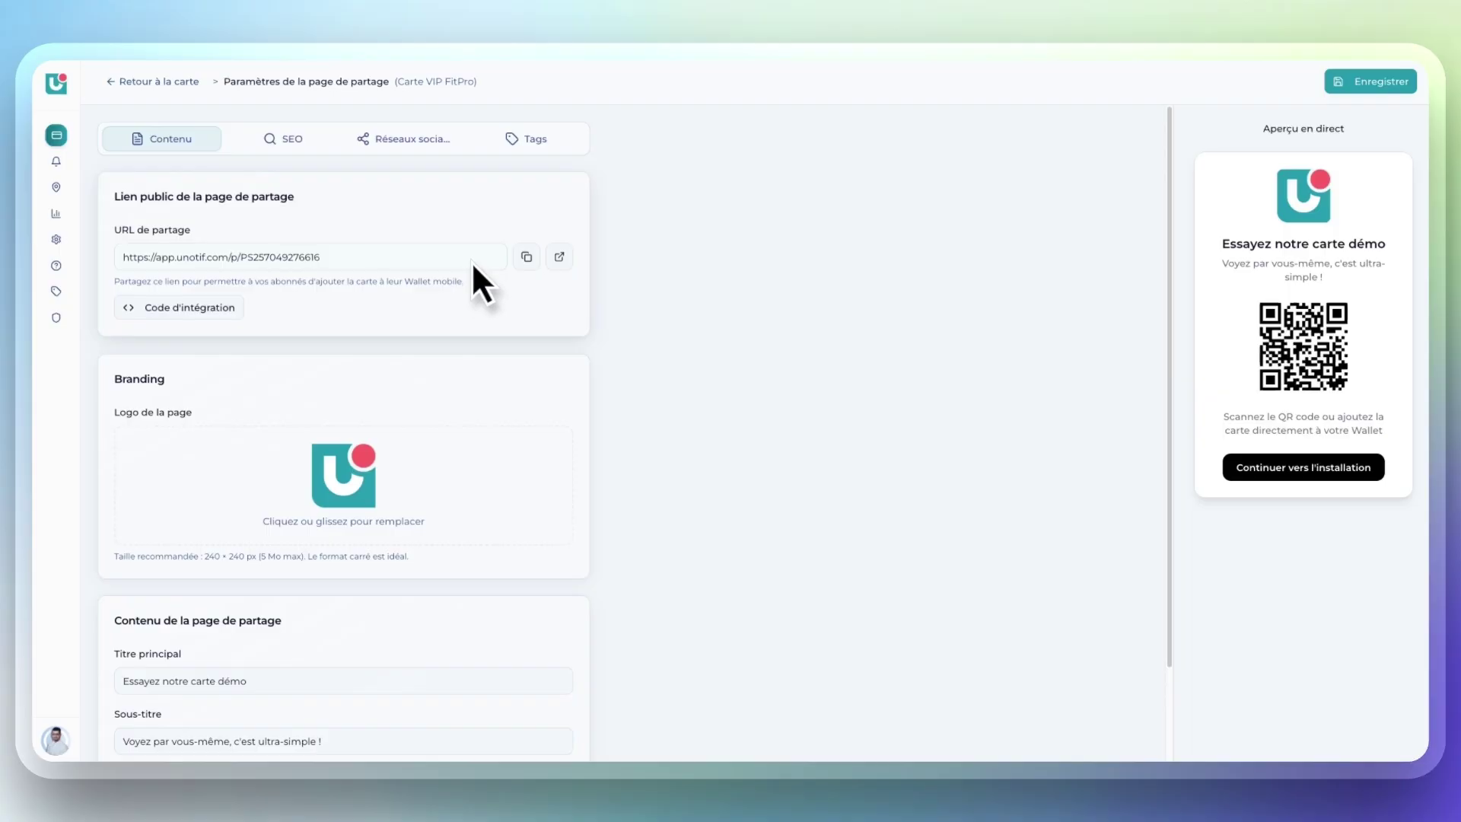
scroll(459, 414, down, 1)
scroll(518, 438, down, 1)
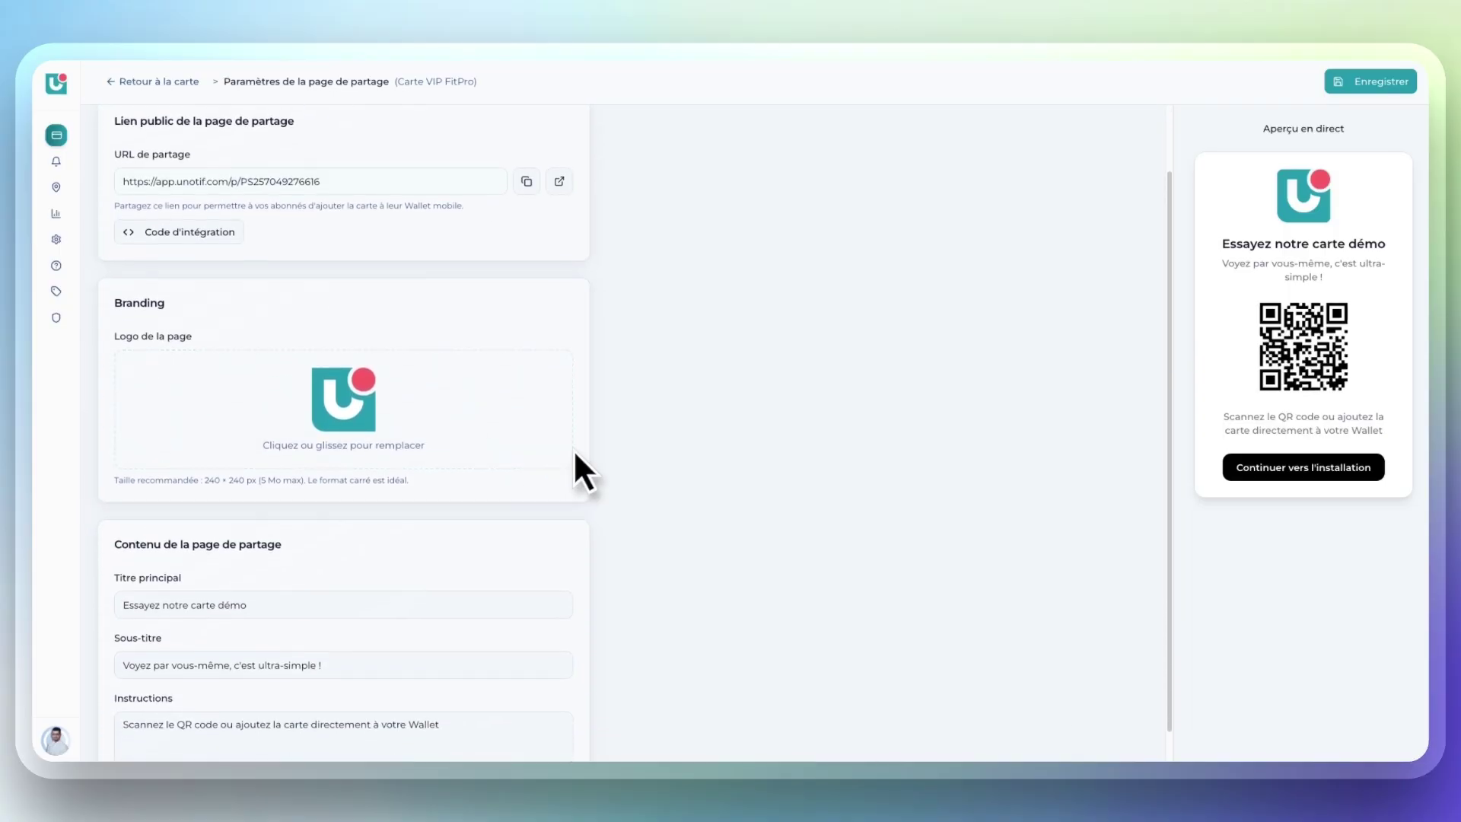
scroll(639, 470, up, 1)
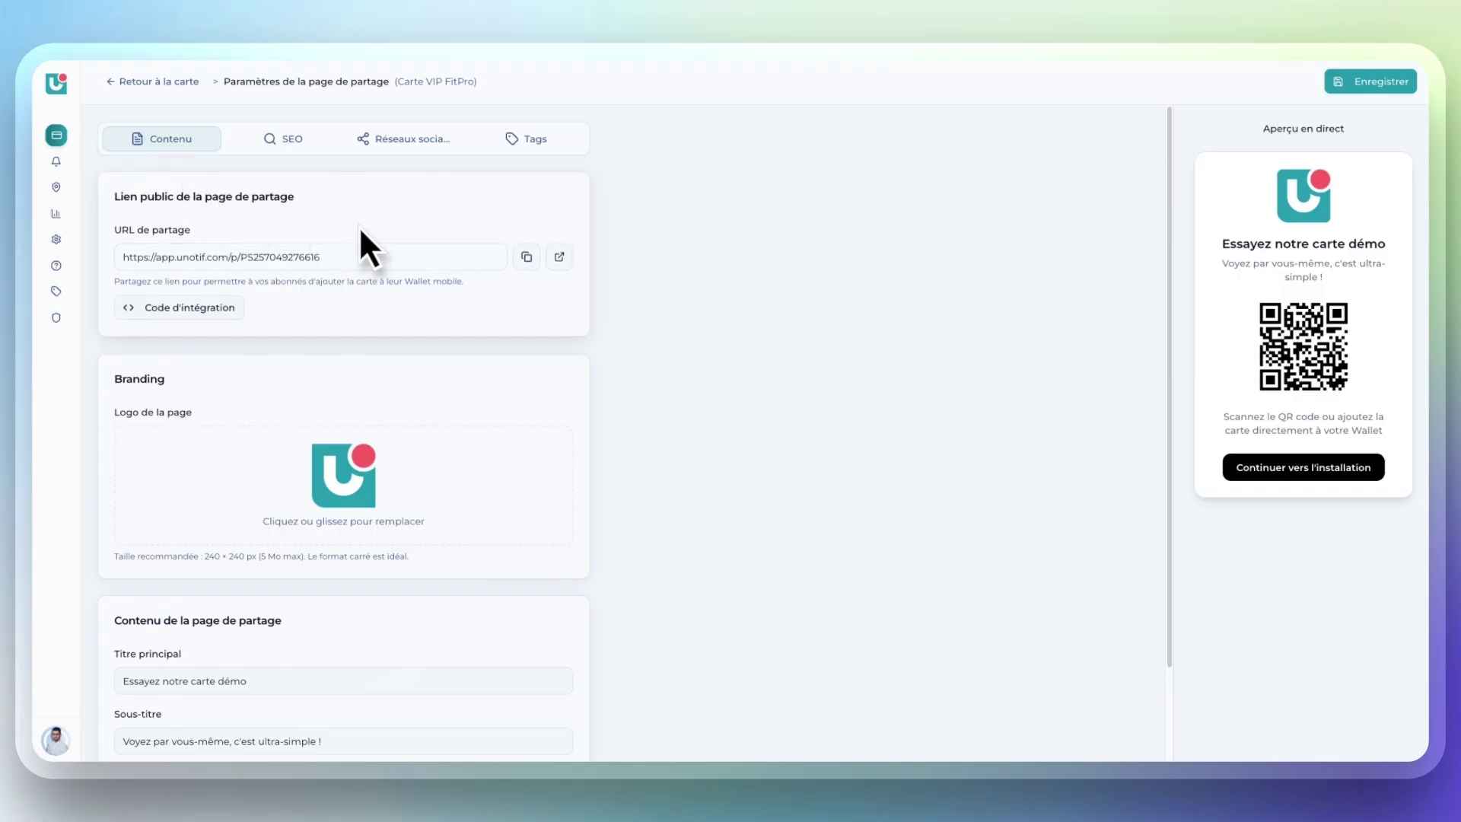
scroll(419, 257, down, 2)
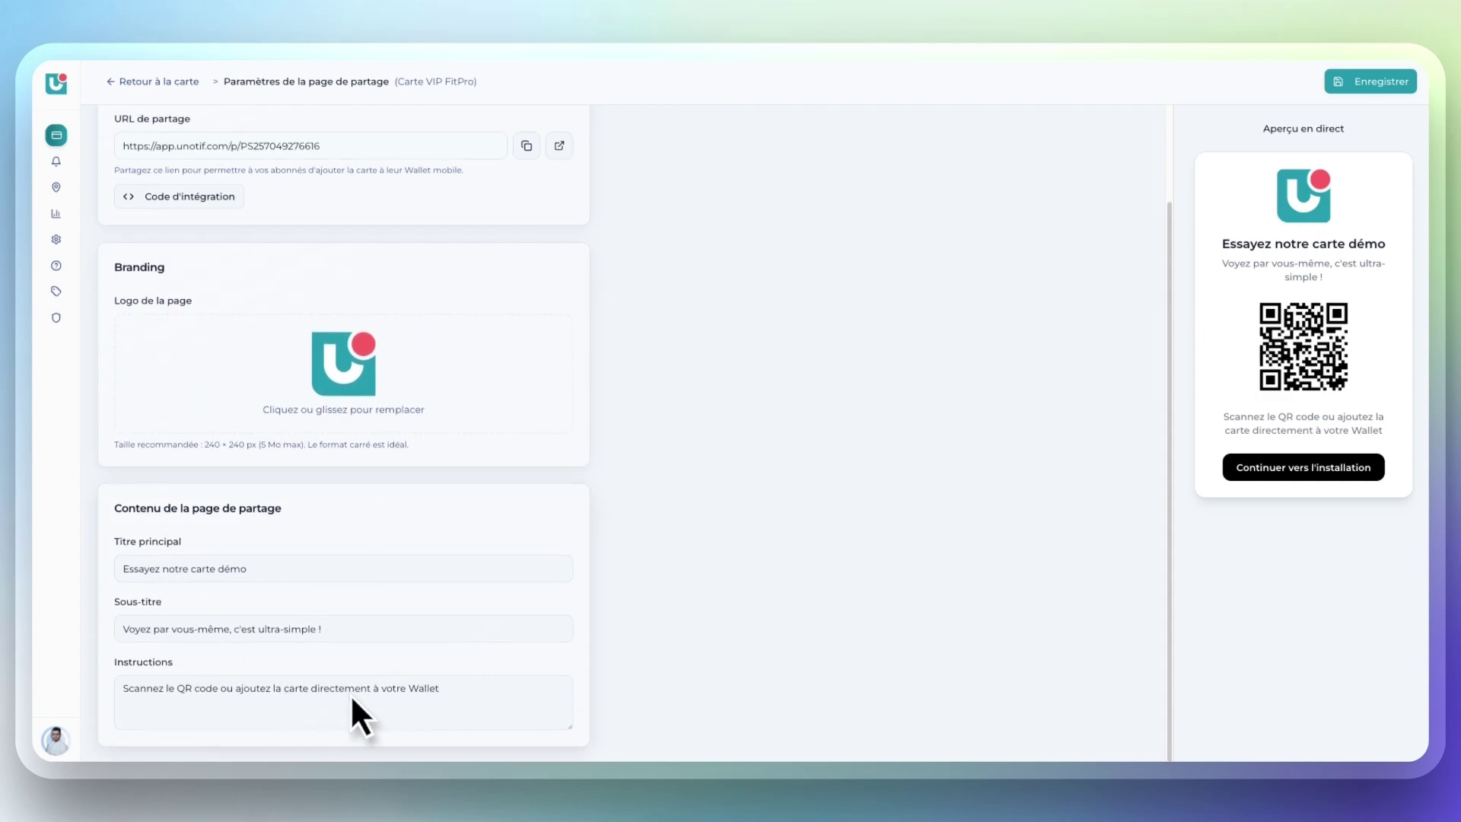
scroll(815, 509, up, 2)
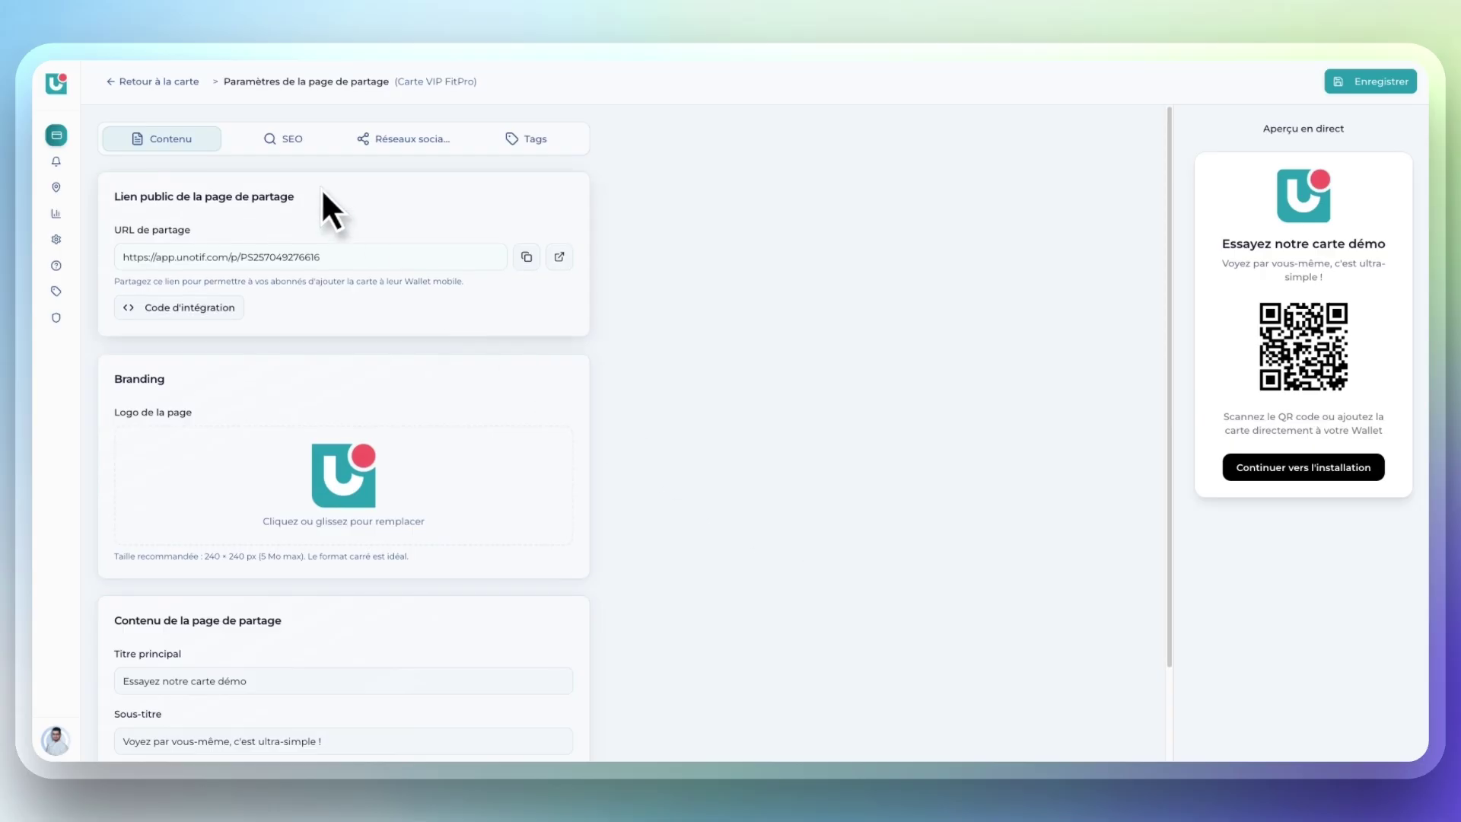
Examine the share page's SEO meta information and favicon, as well as its social network title, description and sharing image
click(270, 140)
scroll(464, 297, down, 1)
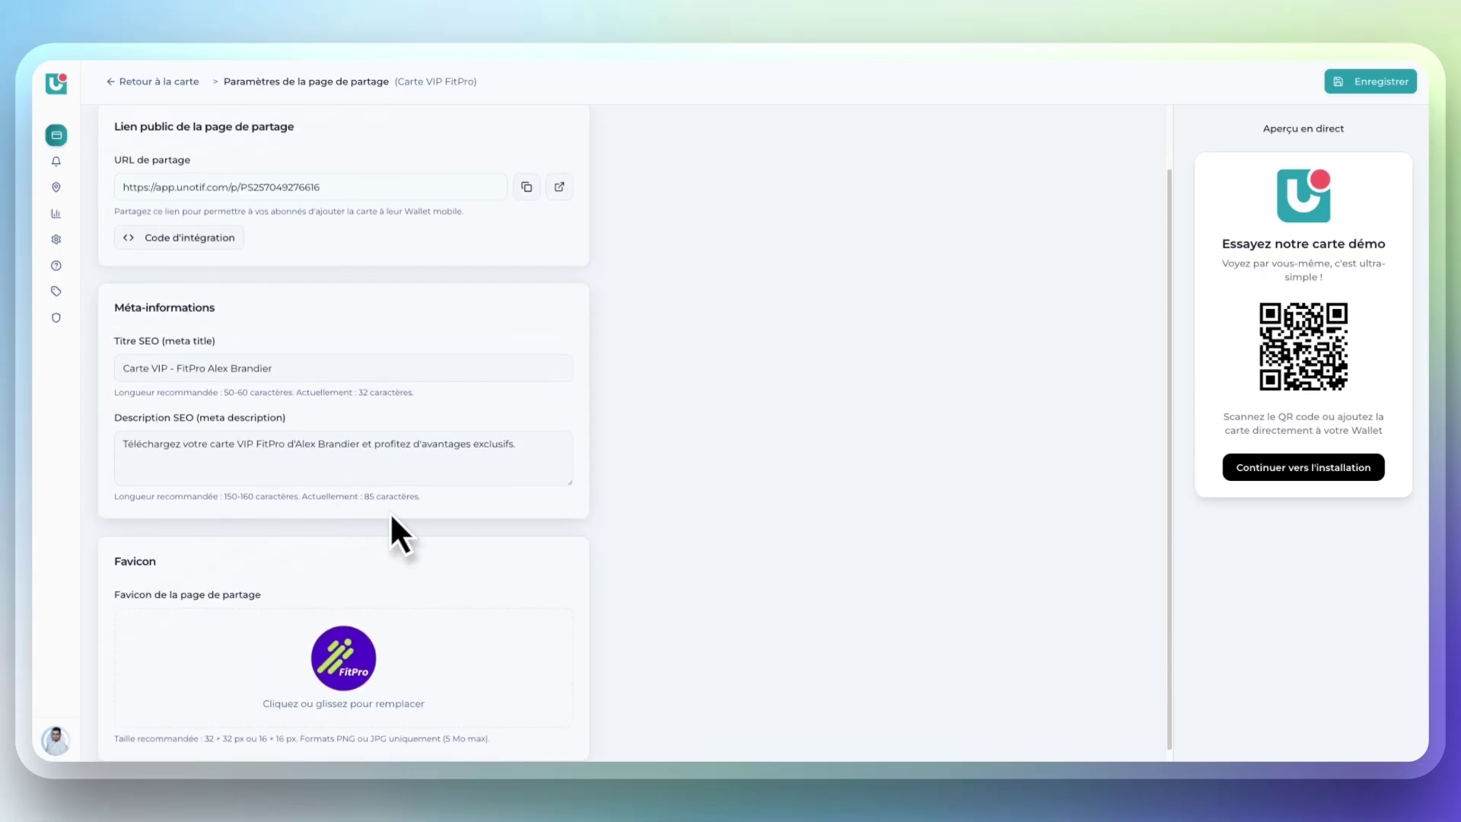
scroll(510, 494, up, 2)
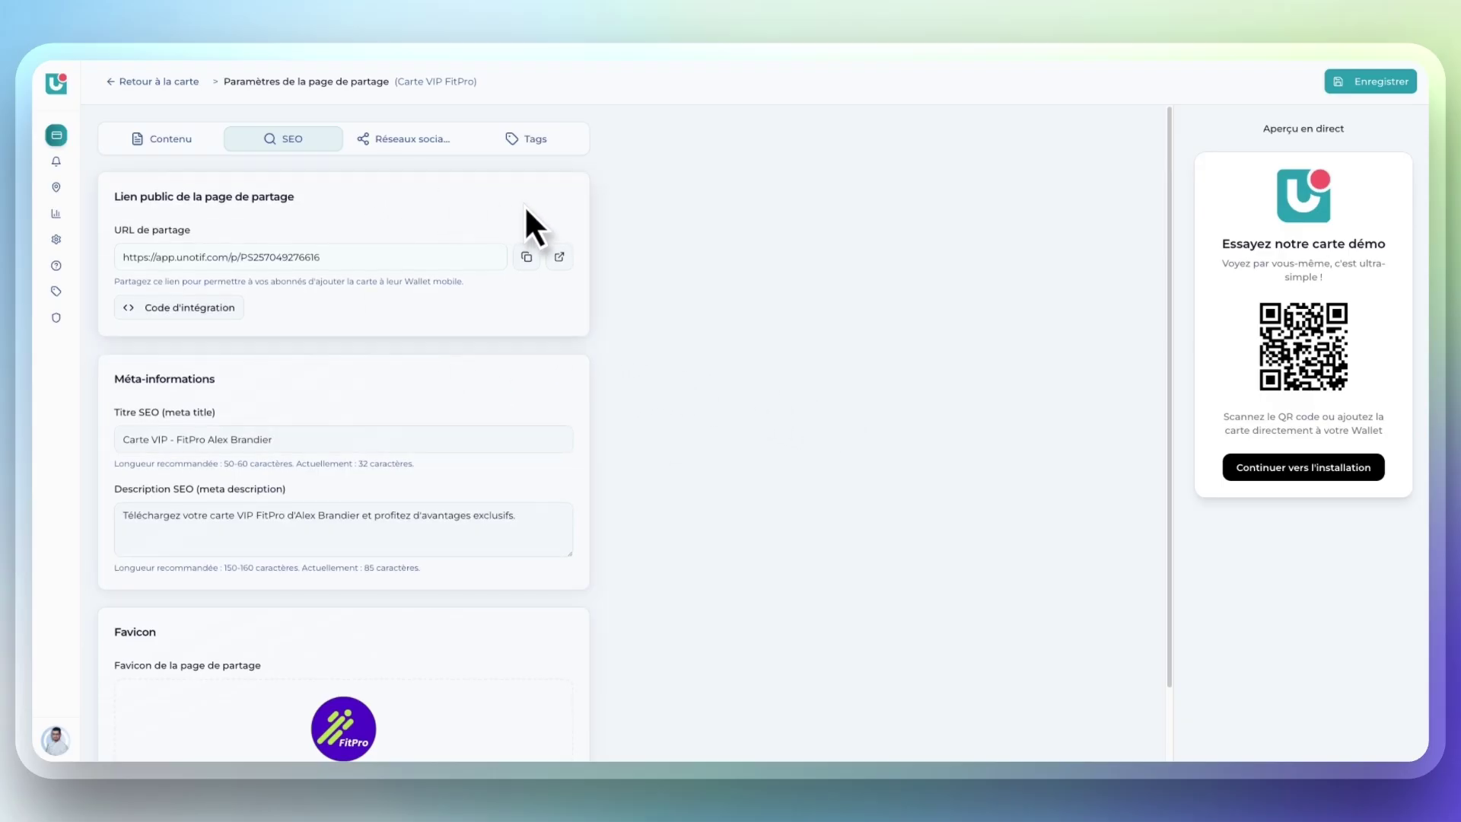
click(380, 139)
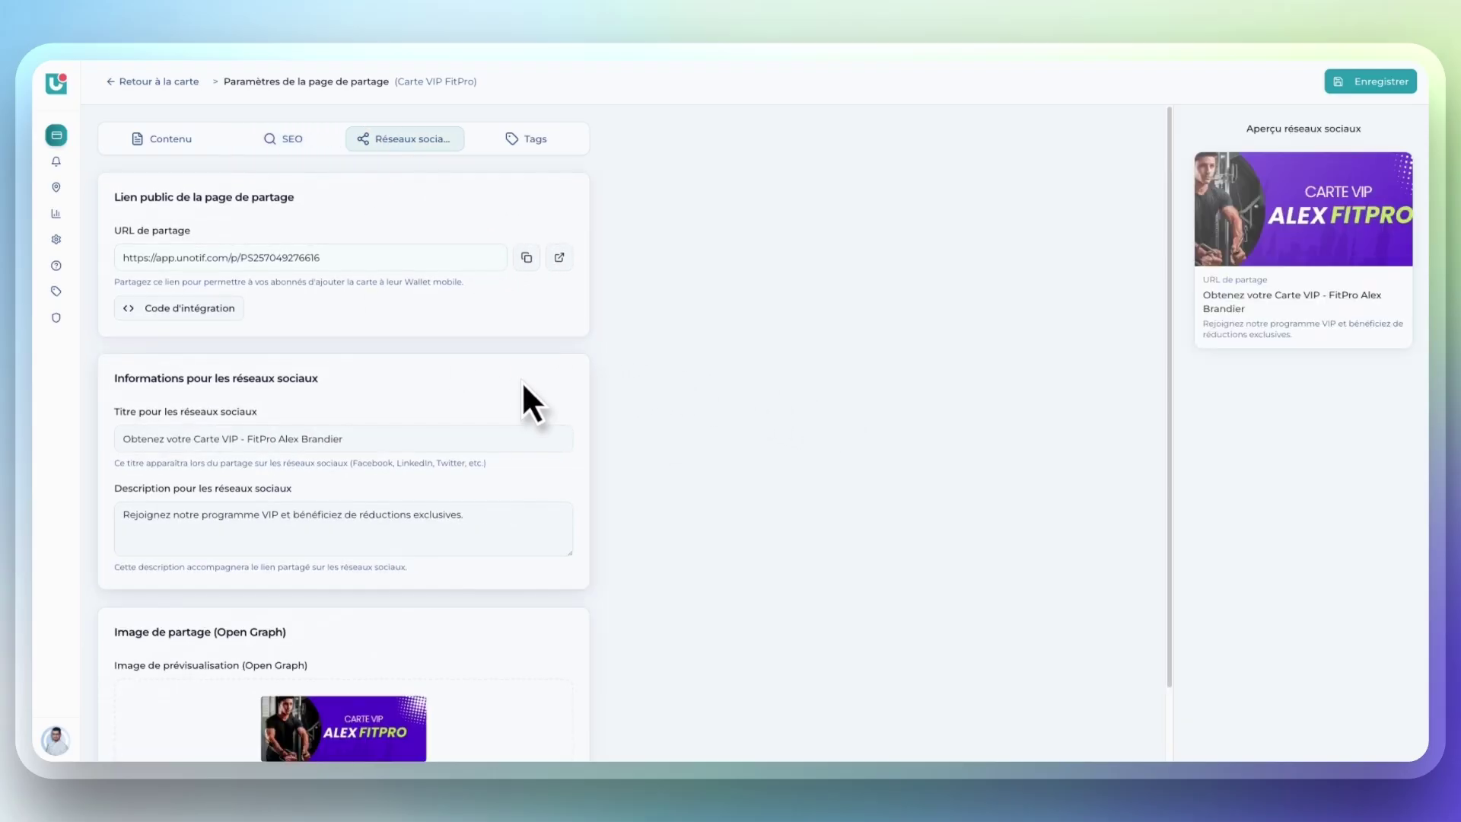
scroll(548, 426, down, 1)
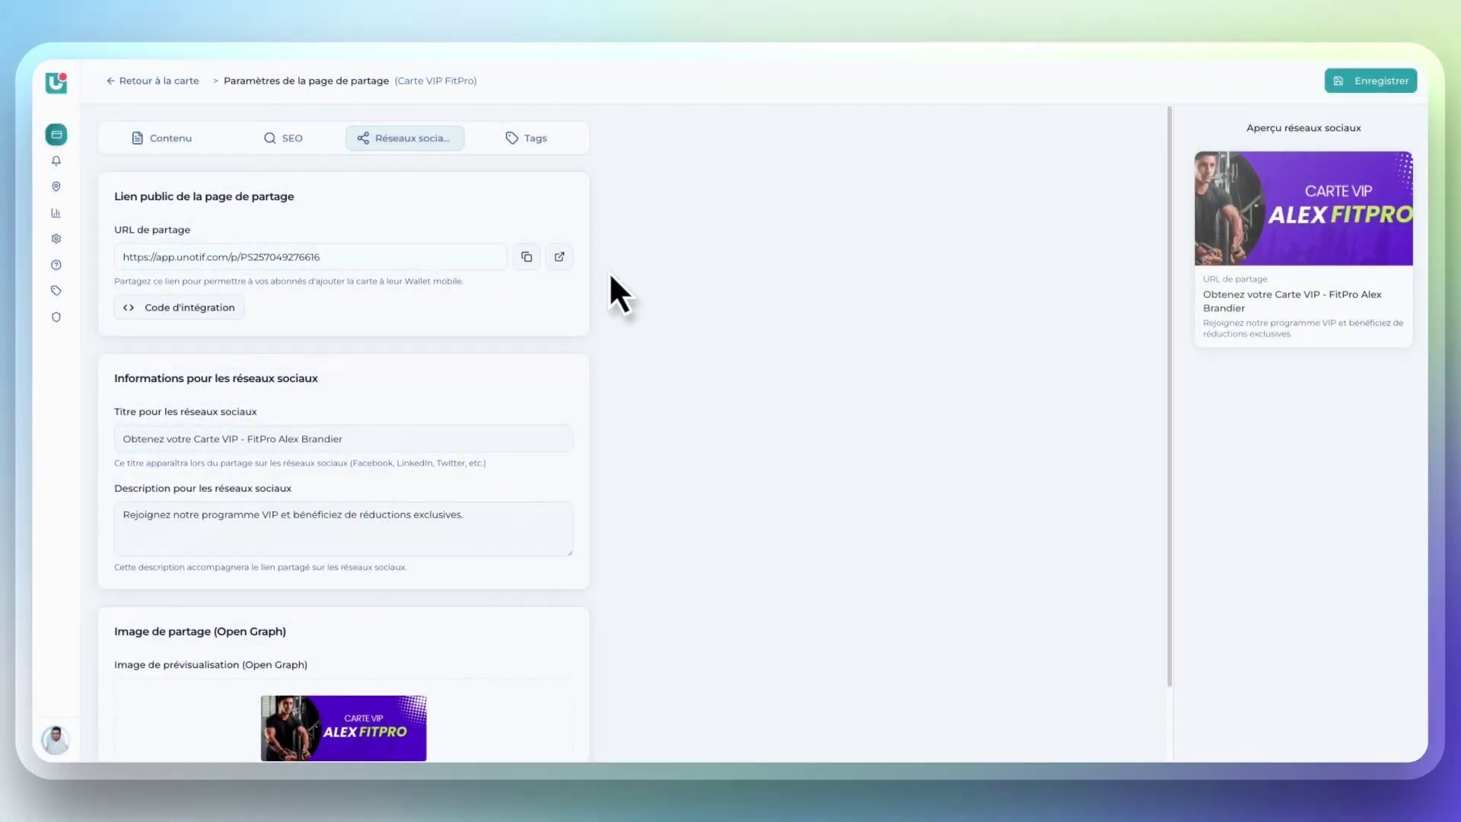
Add two unnamed segmentation tags to the share page and copy the link generated for the first one
click(520, 149)
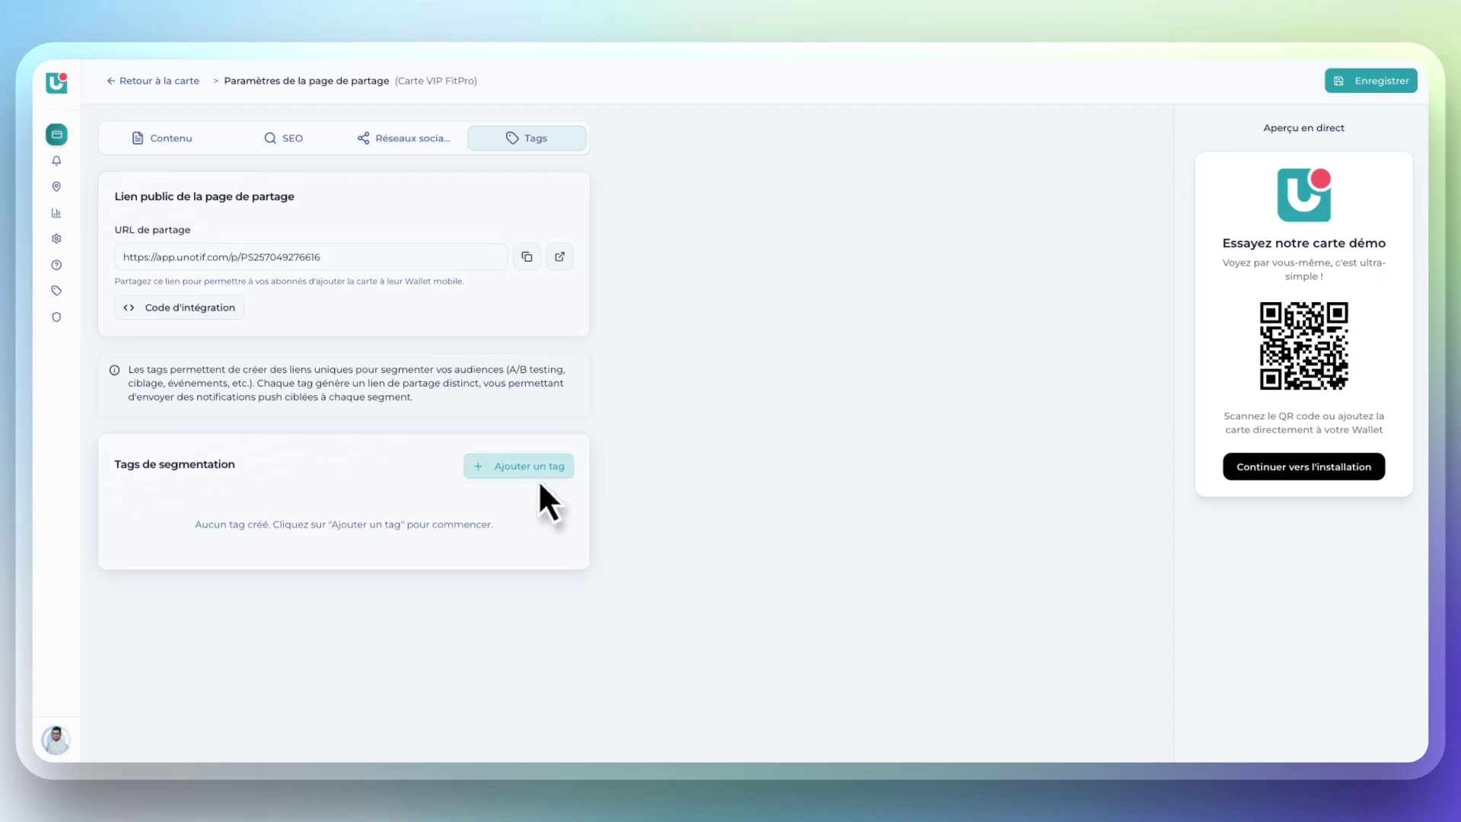
click(518, 472)
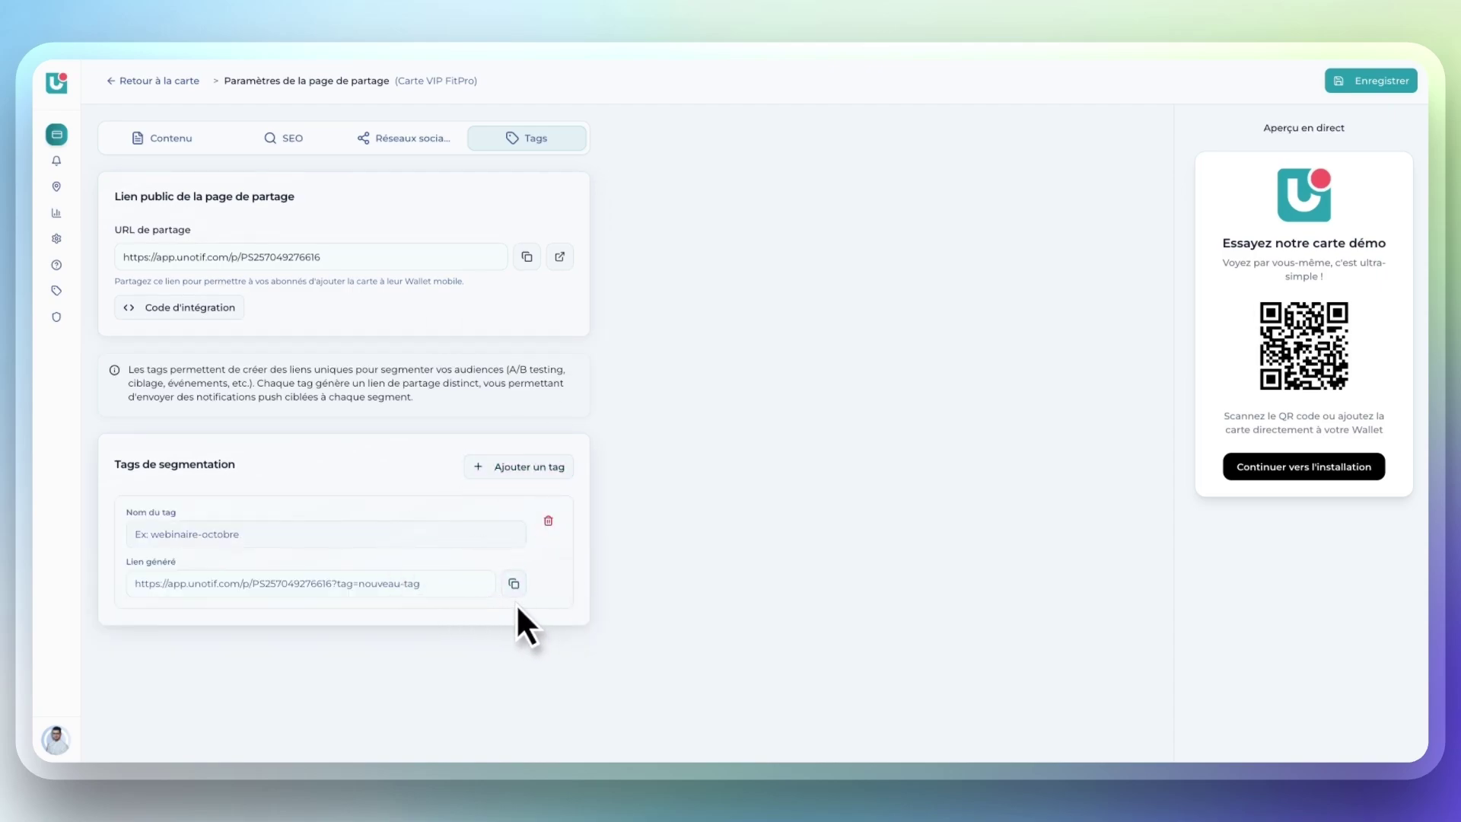
click(545, 473)
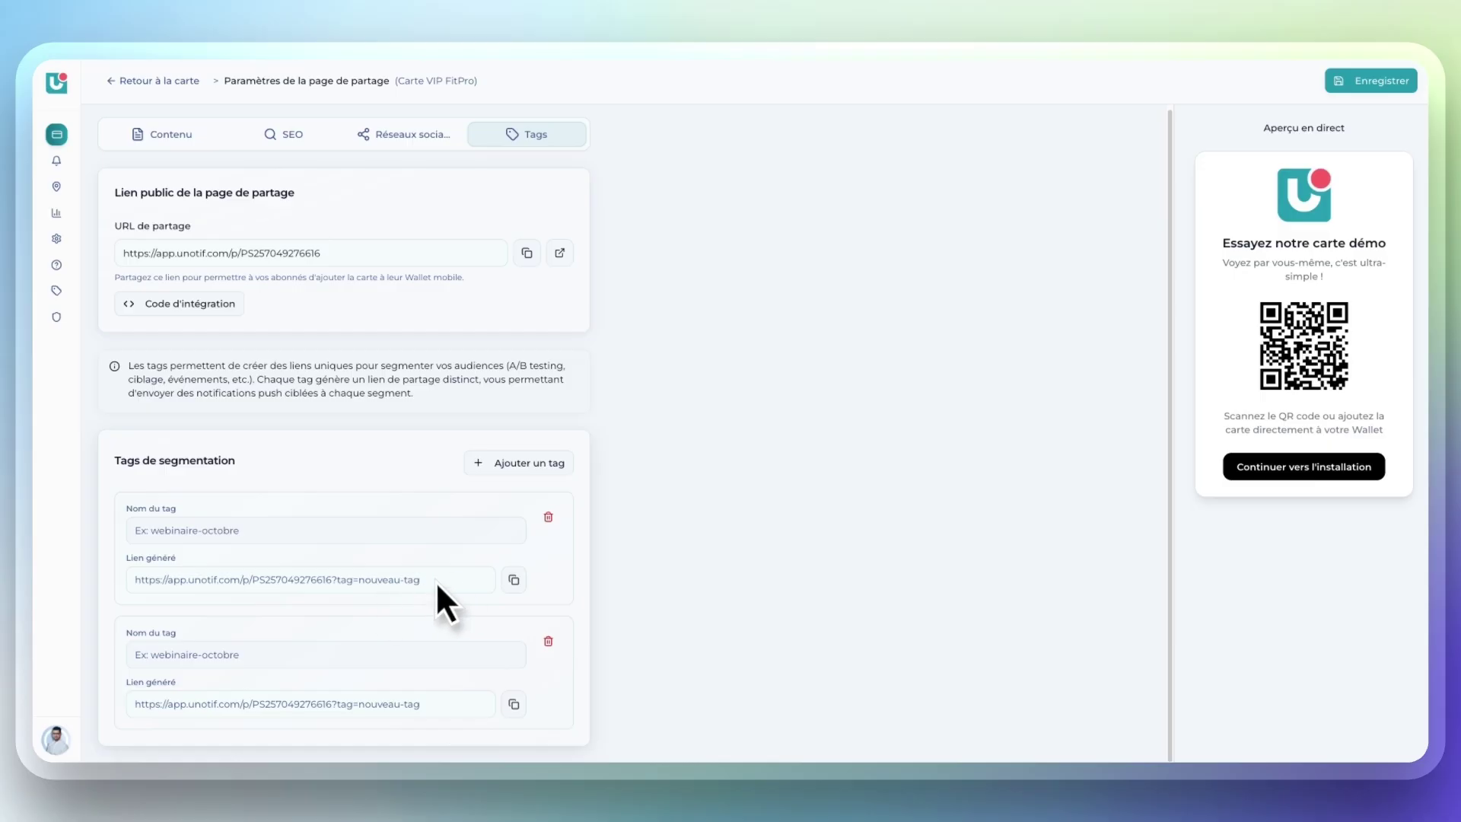
click(509, 582)
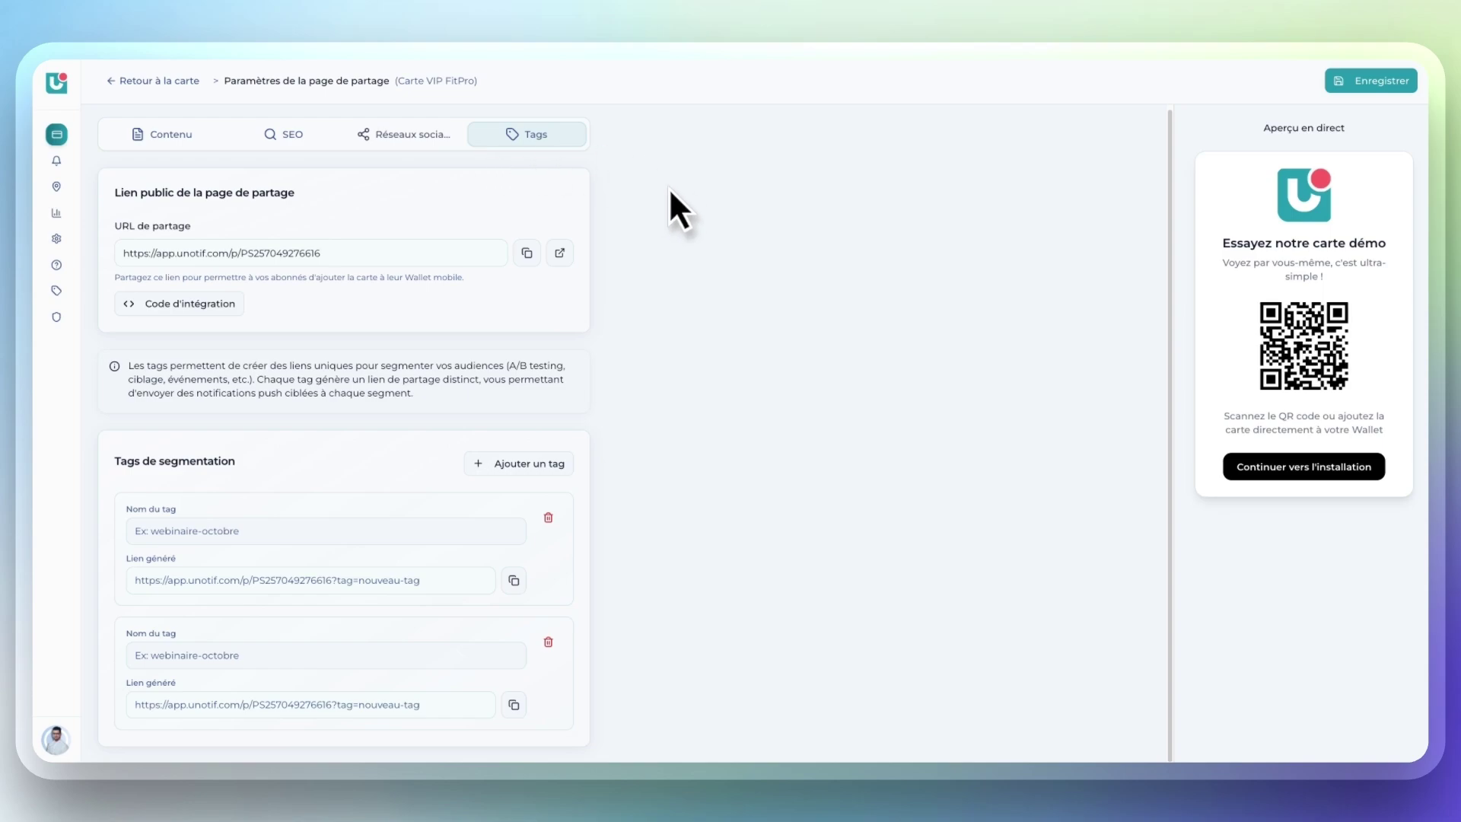
Copy the share page's public URL, and open its integration code to examine the embed preview
click(527, 258)
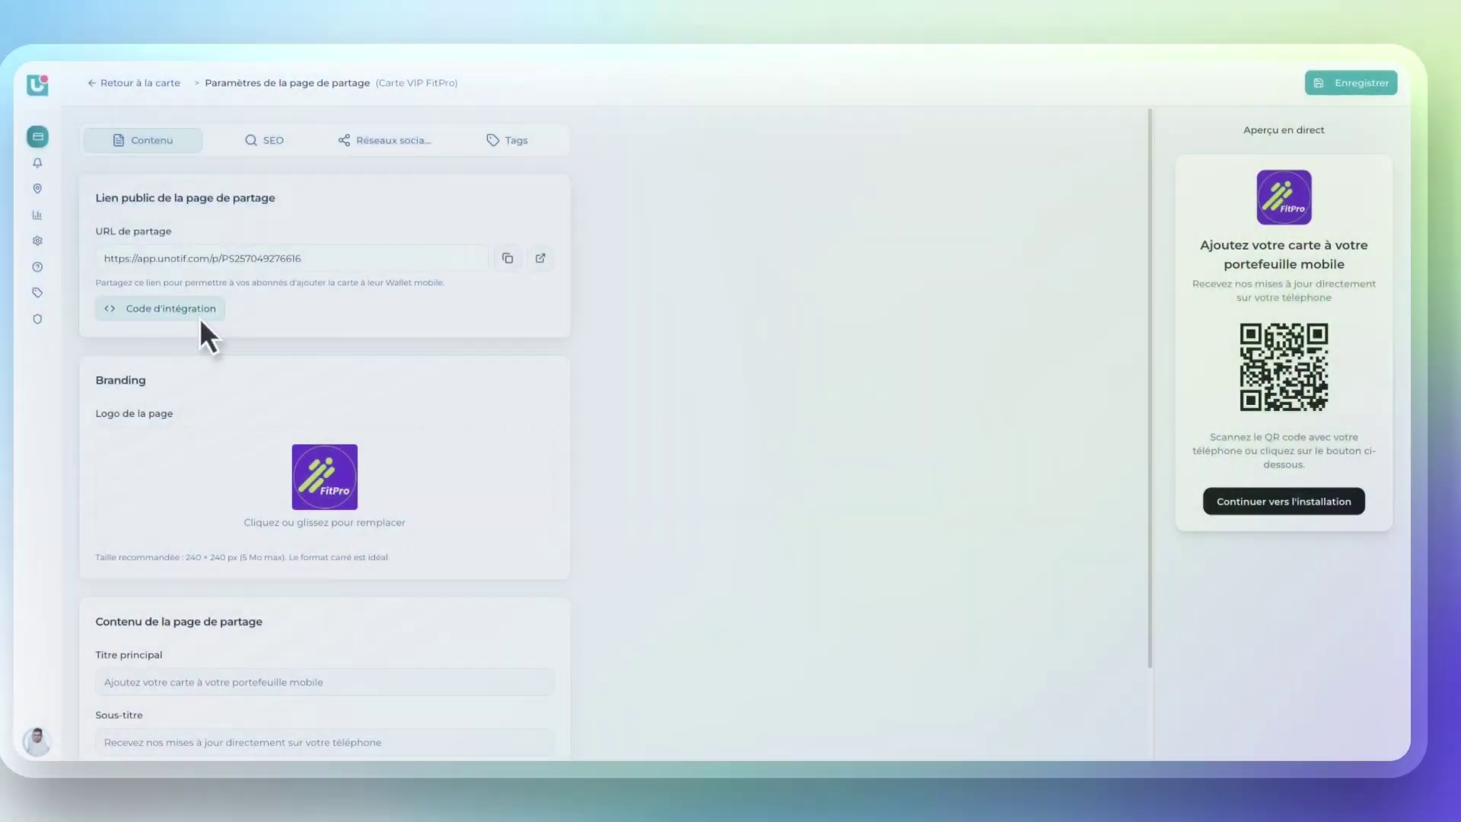
click(199, 315)
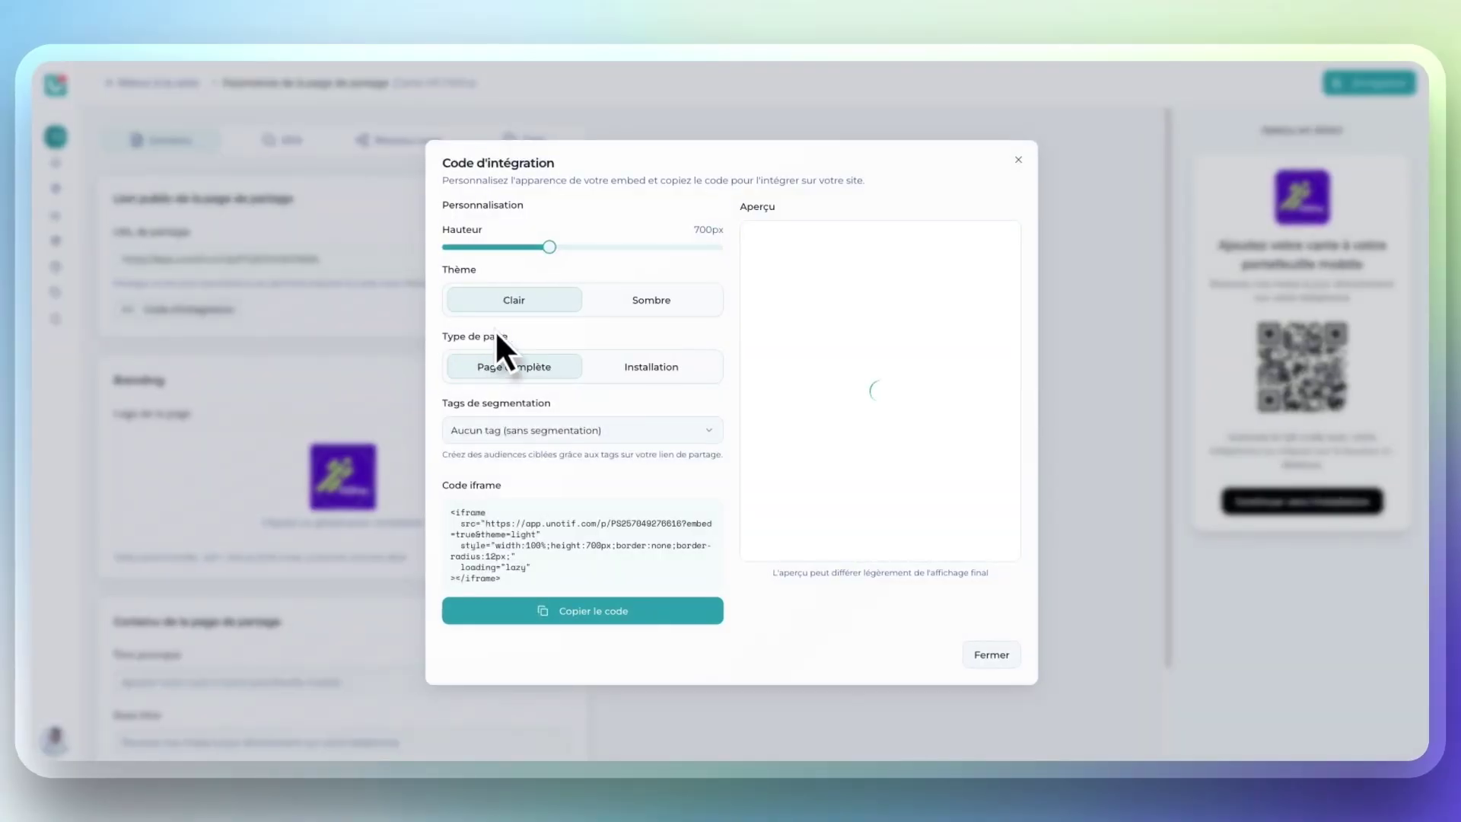
scroll(859, 374, down, 3)
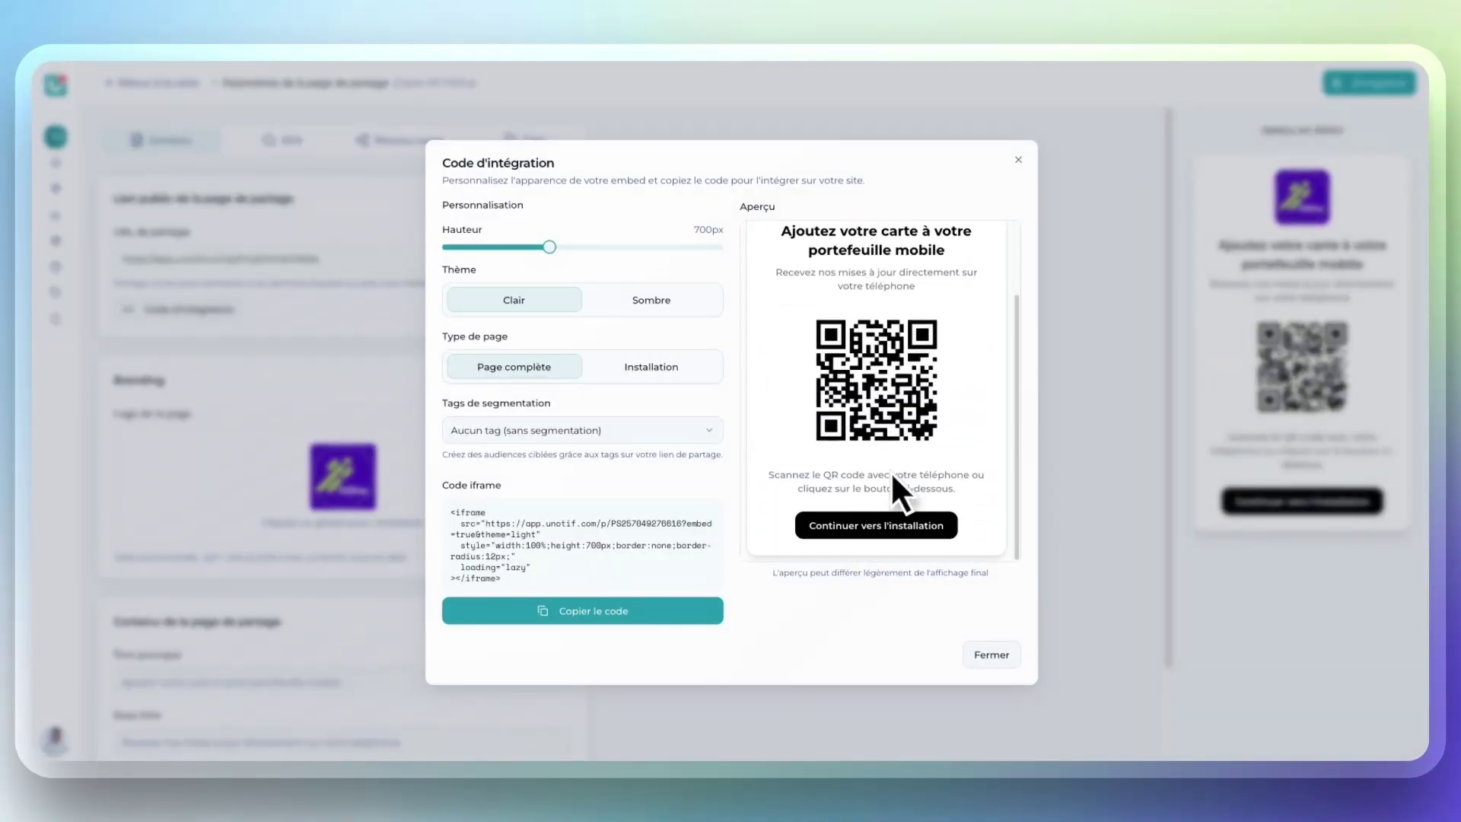
Preview the embed in its Installation version, apply the Sombre theme and return it to Page complète
scroll(865, 458, up, 2)
scroll(865, 458, up, 1)
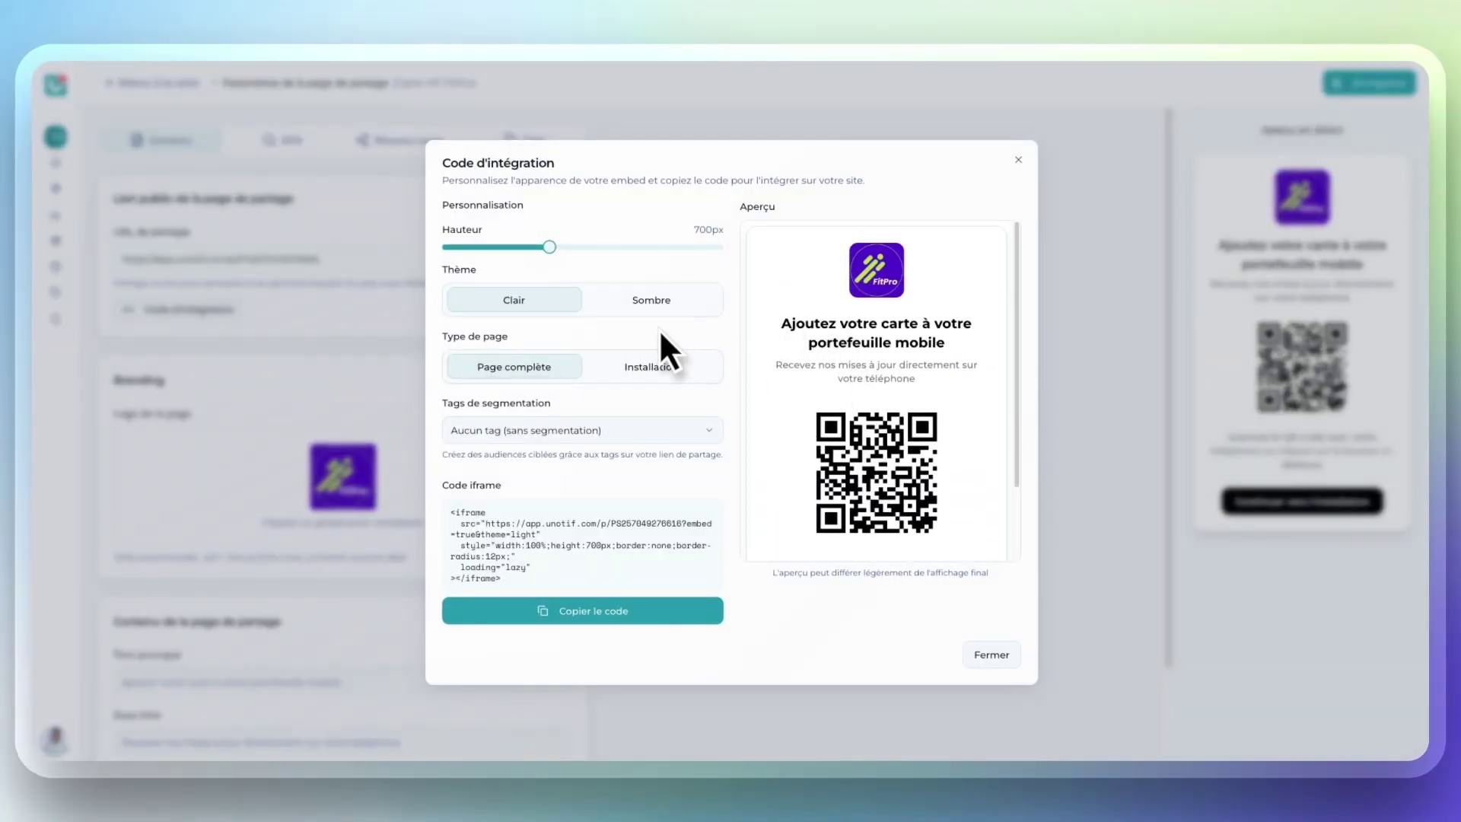
click(625, 366)
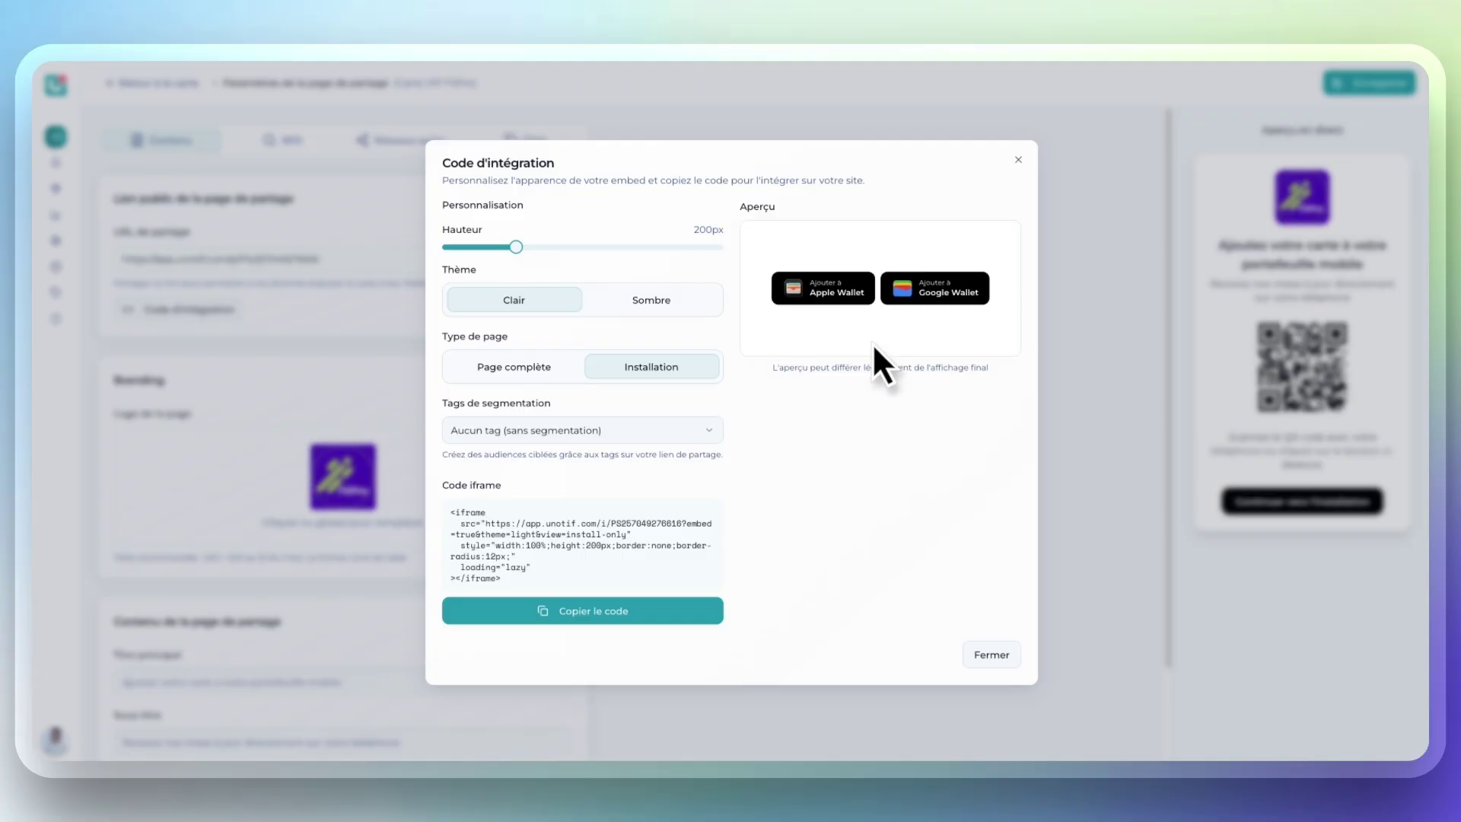
click(685, 301)
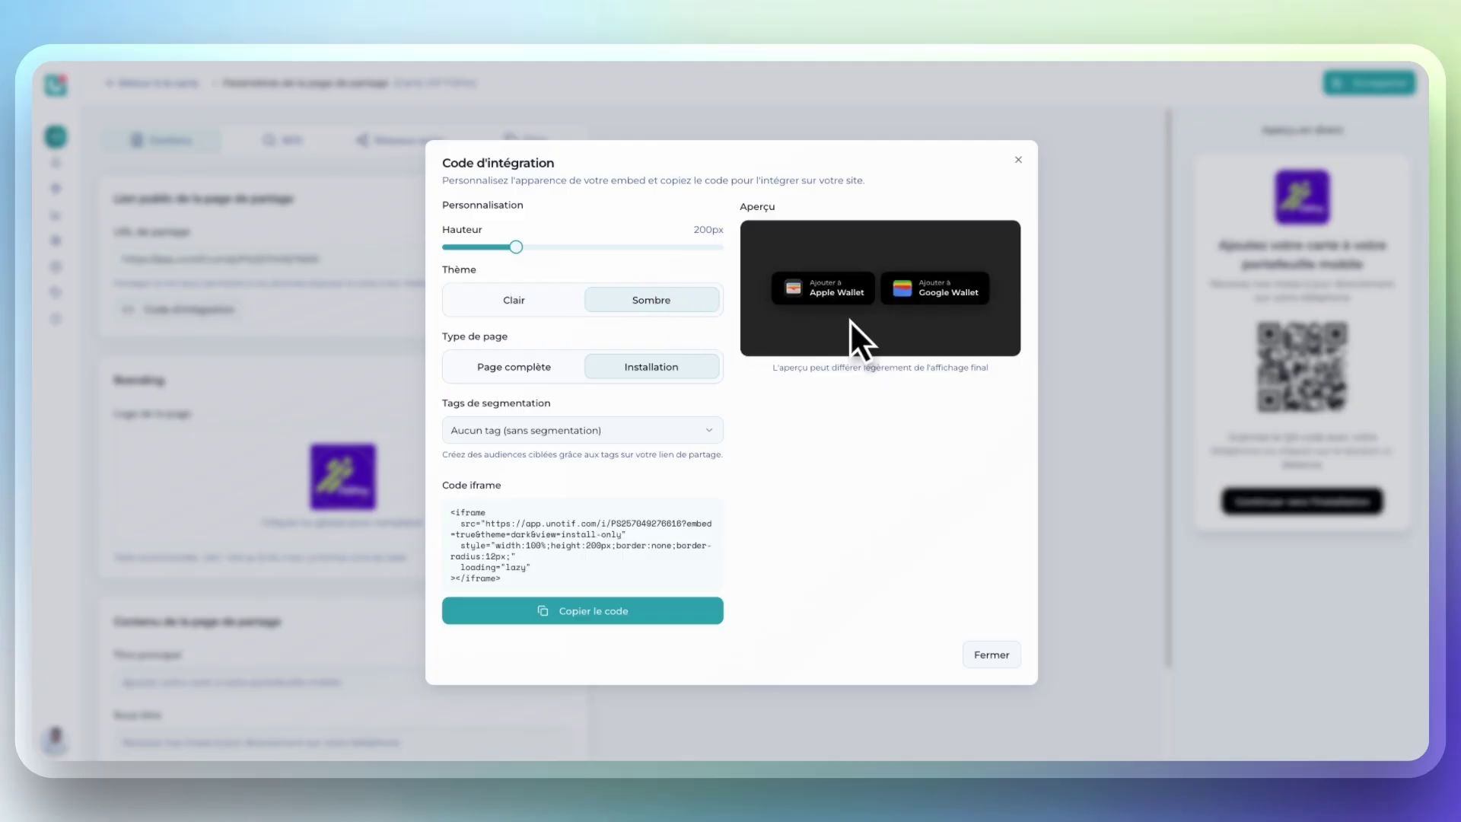
click(517, 367)
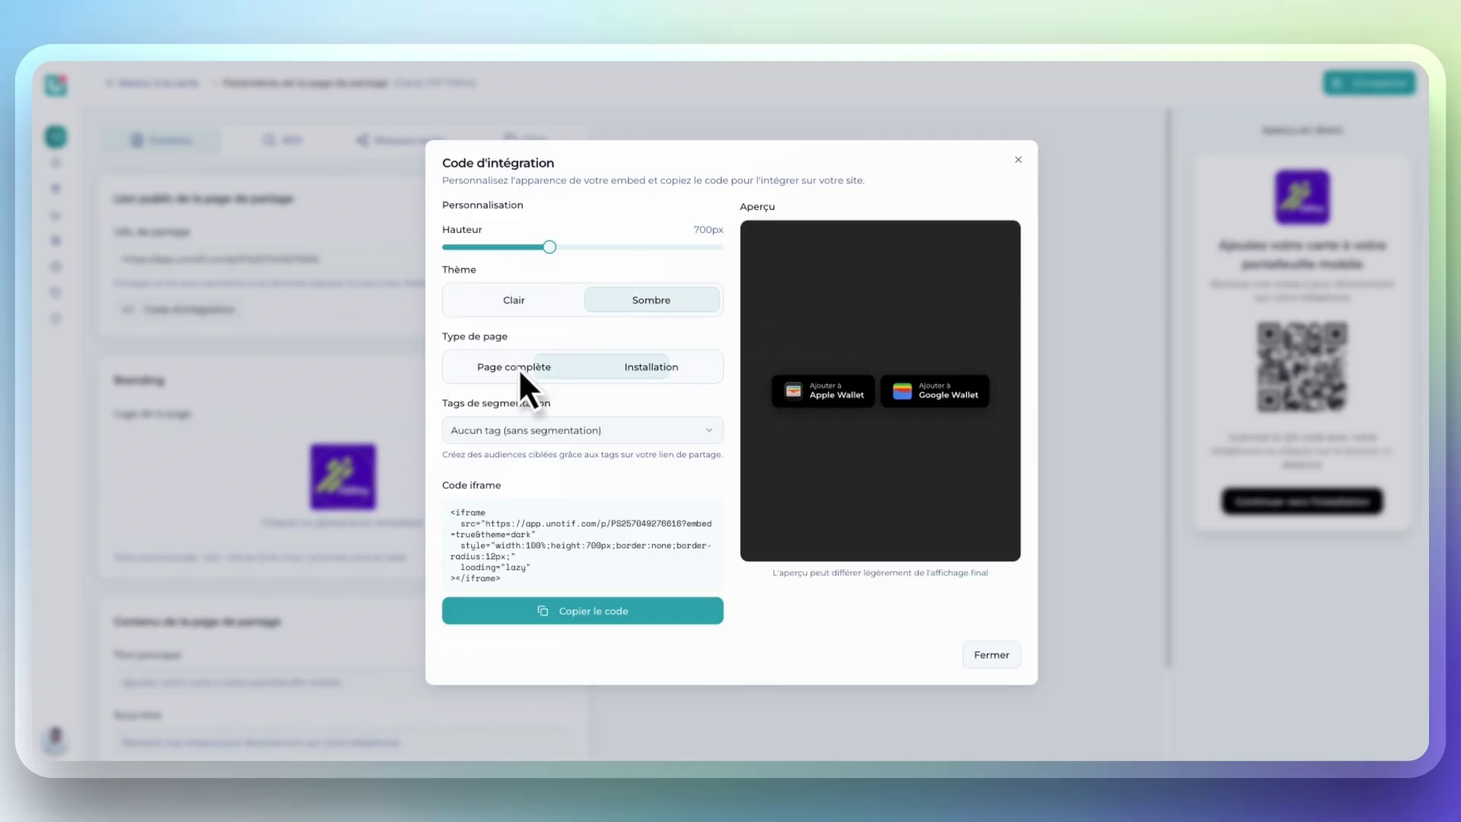
scroll(851, 409, down, 1)
scroll(852, 408, down, 1)
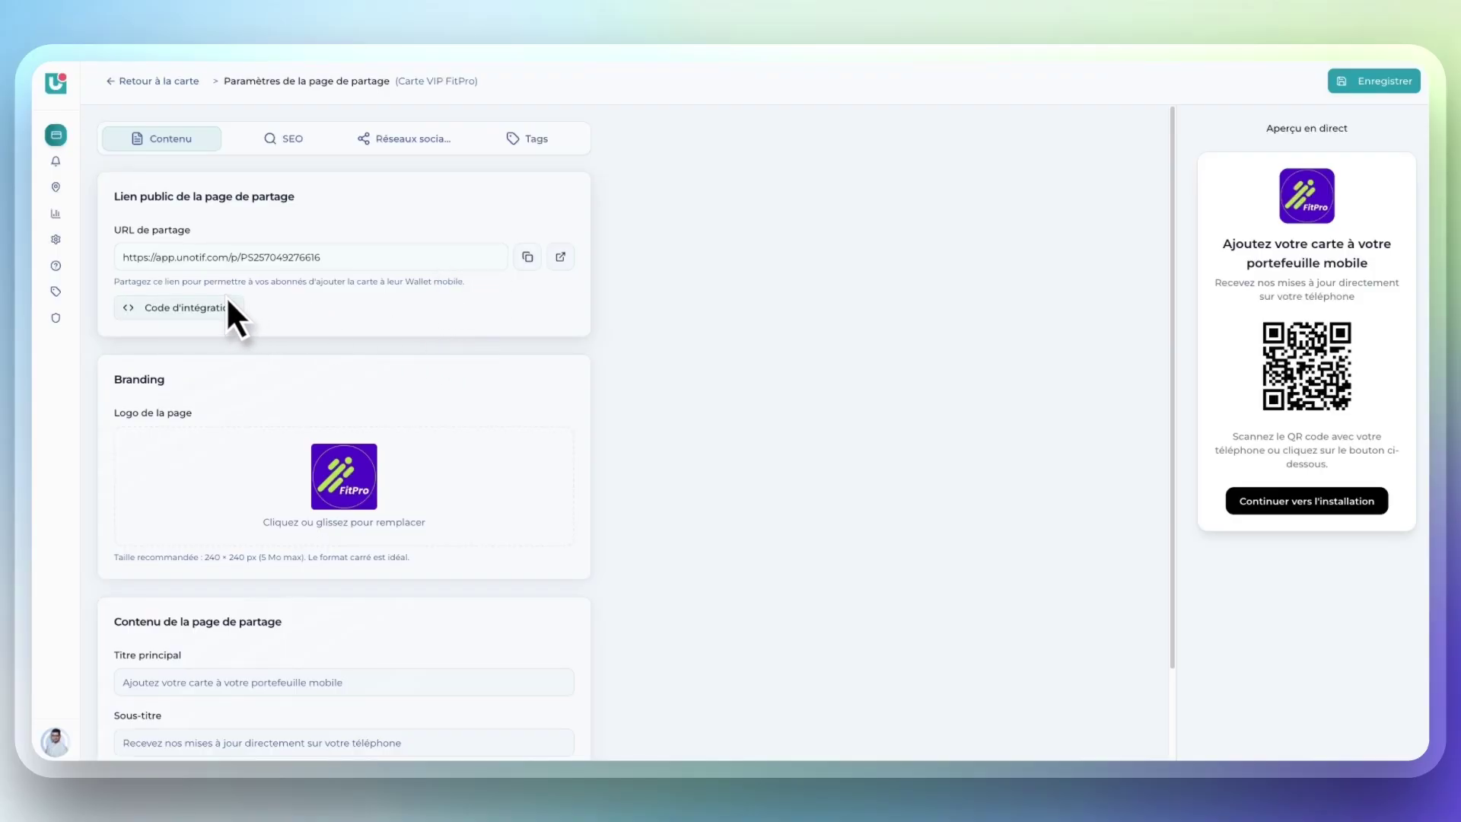
Create a notification named "Offre flash 48h" for Carte VIP FitPro with the message 'Pack "Sport + Nutrition" à -30% Booste tes résultats maintenant'
click(55, 161)
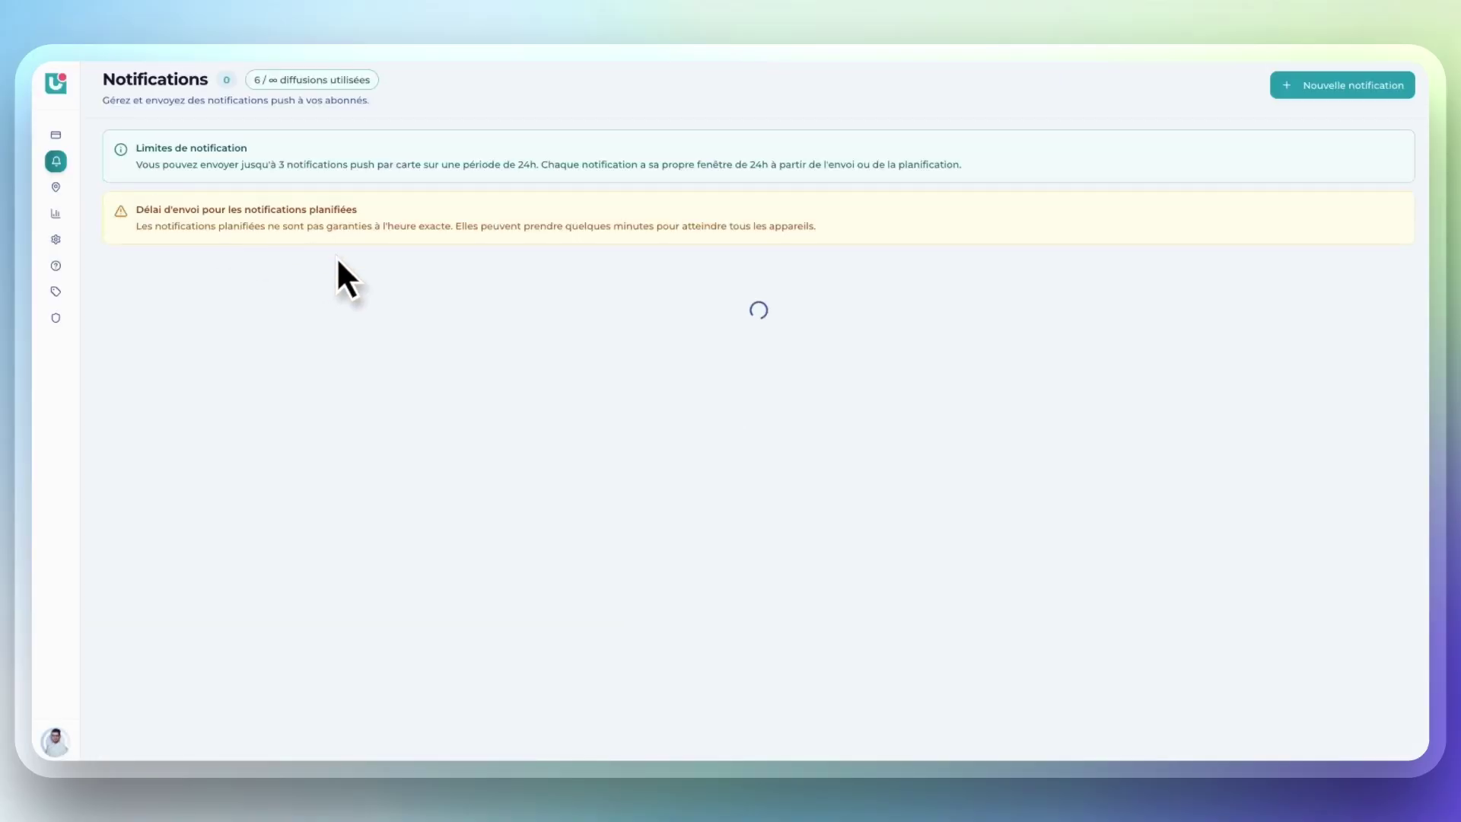
click(1315, 88)
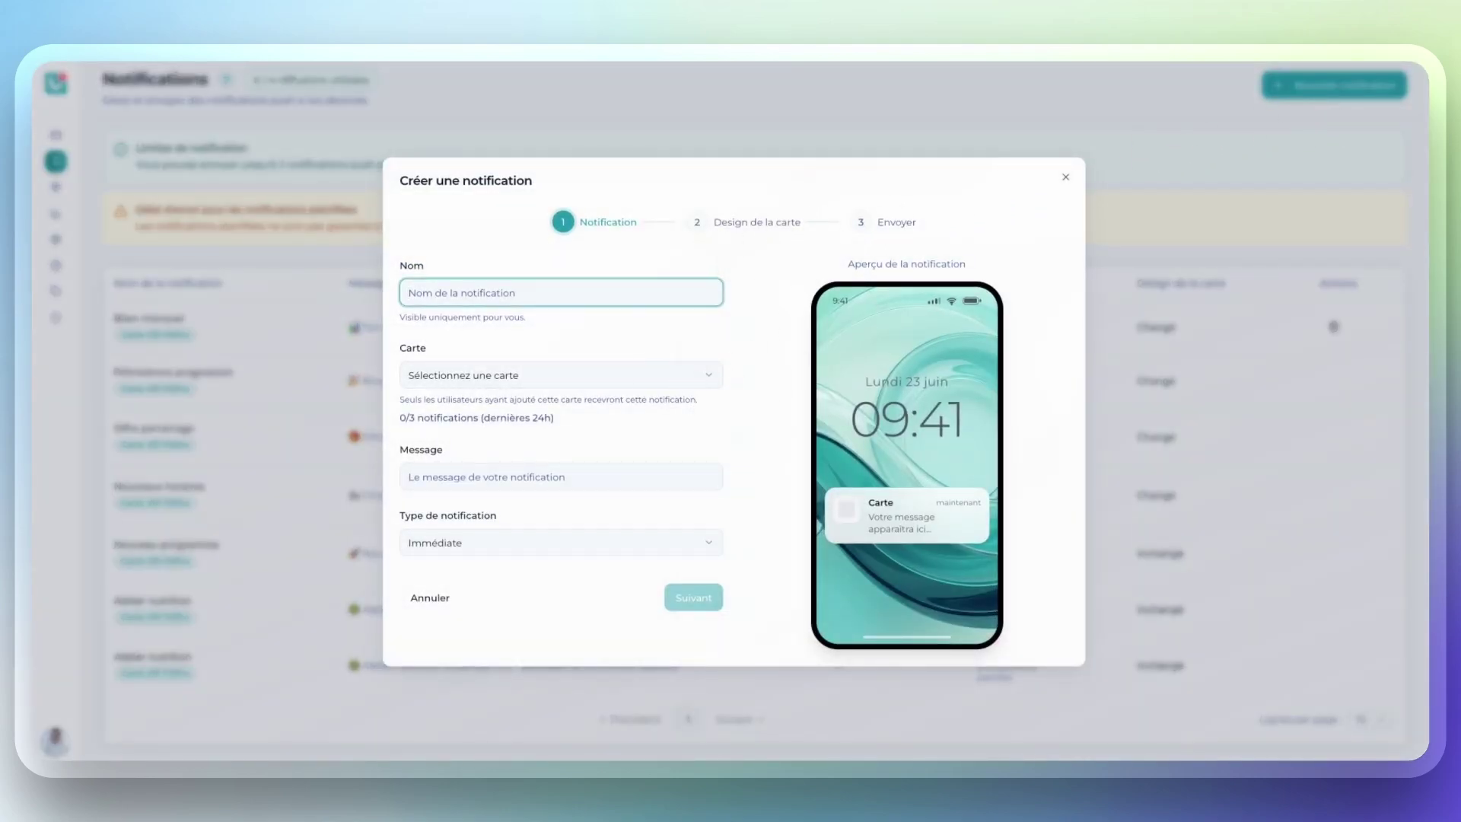
text(Offre flash)
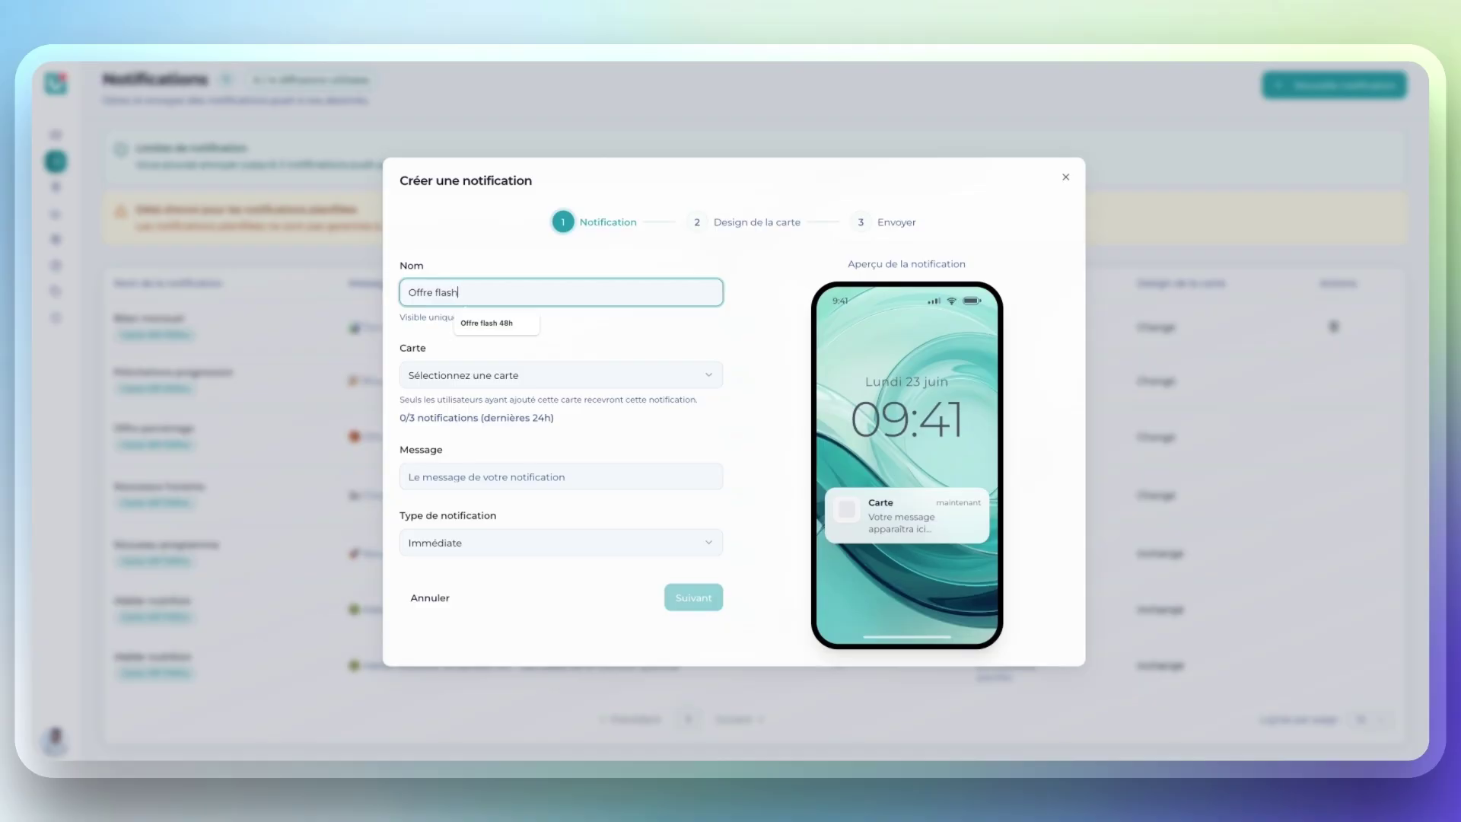
text( 48h)
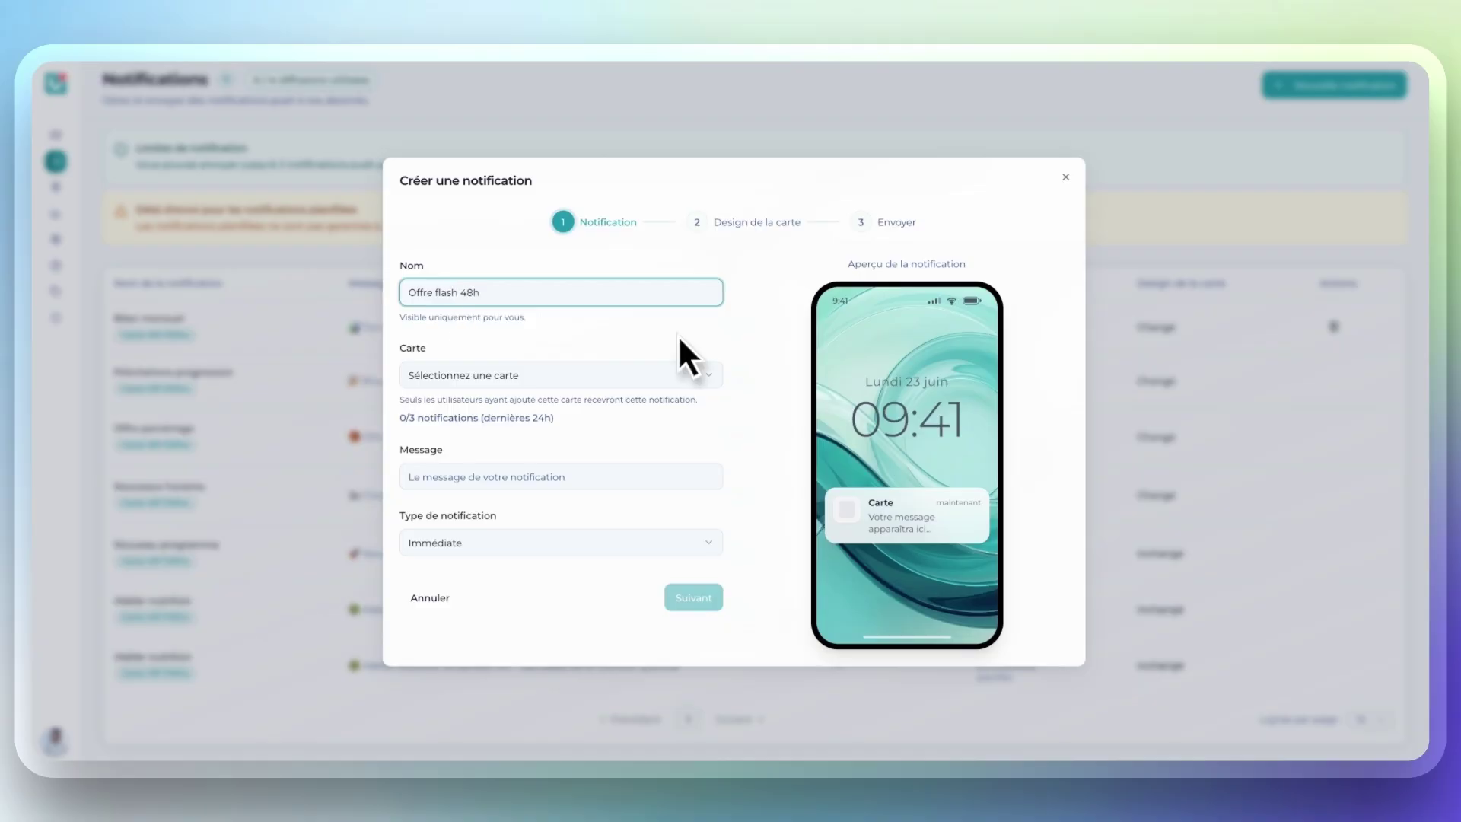
click(605, 376)
click(586, 402)
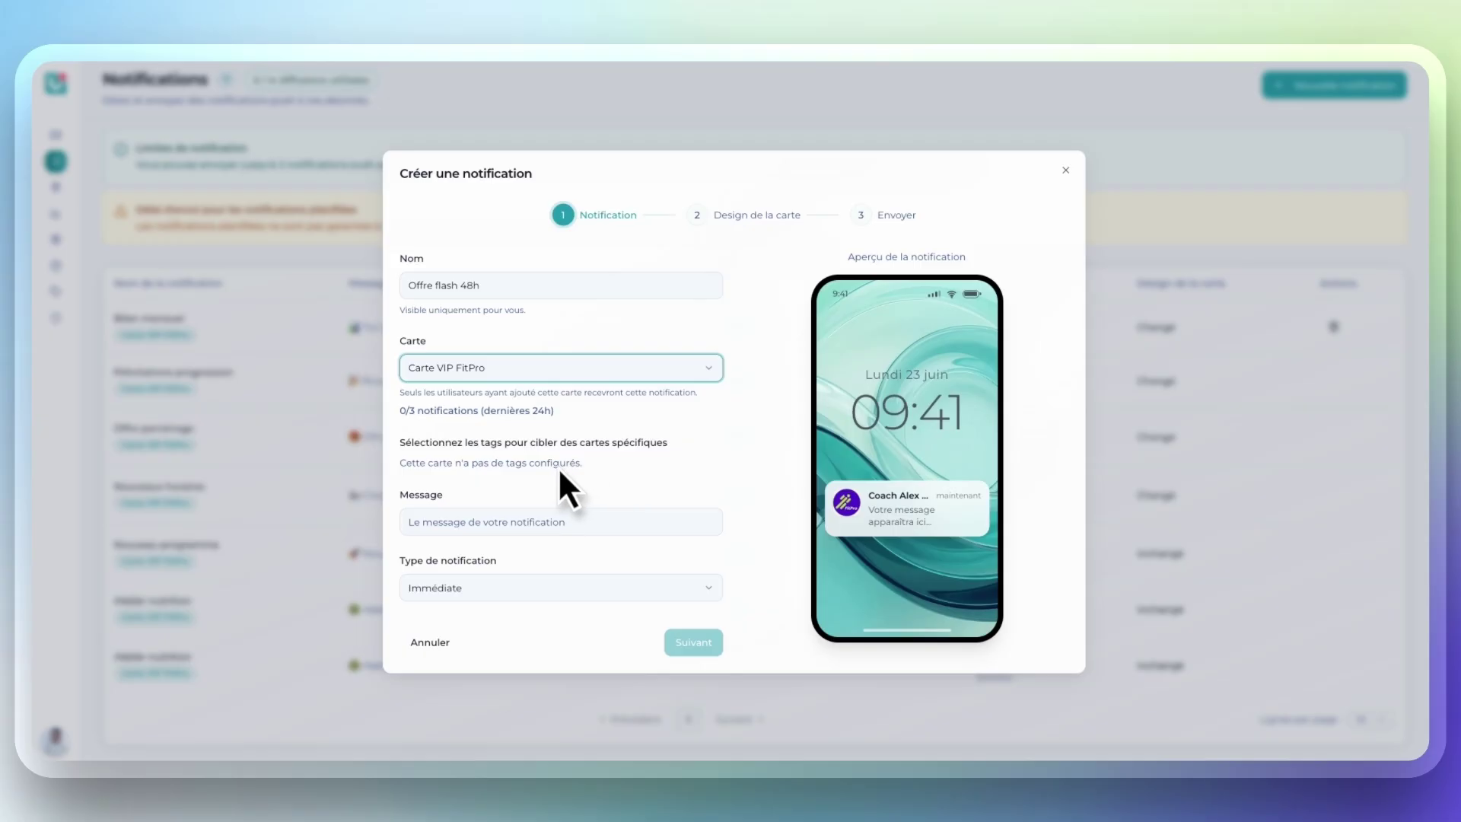
click(542, 522)
click(545, 554)
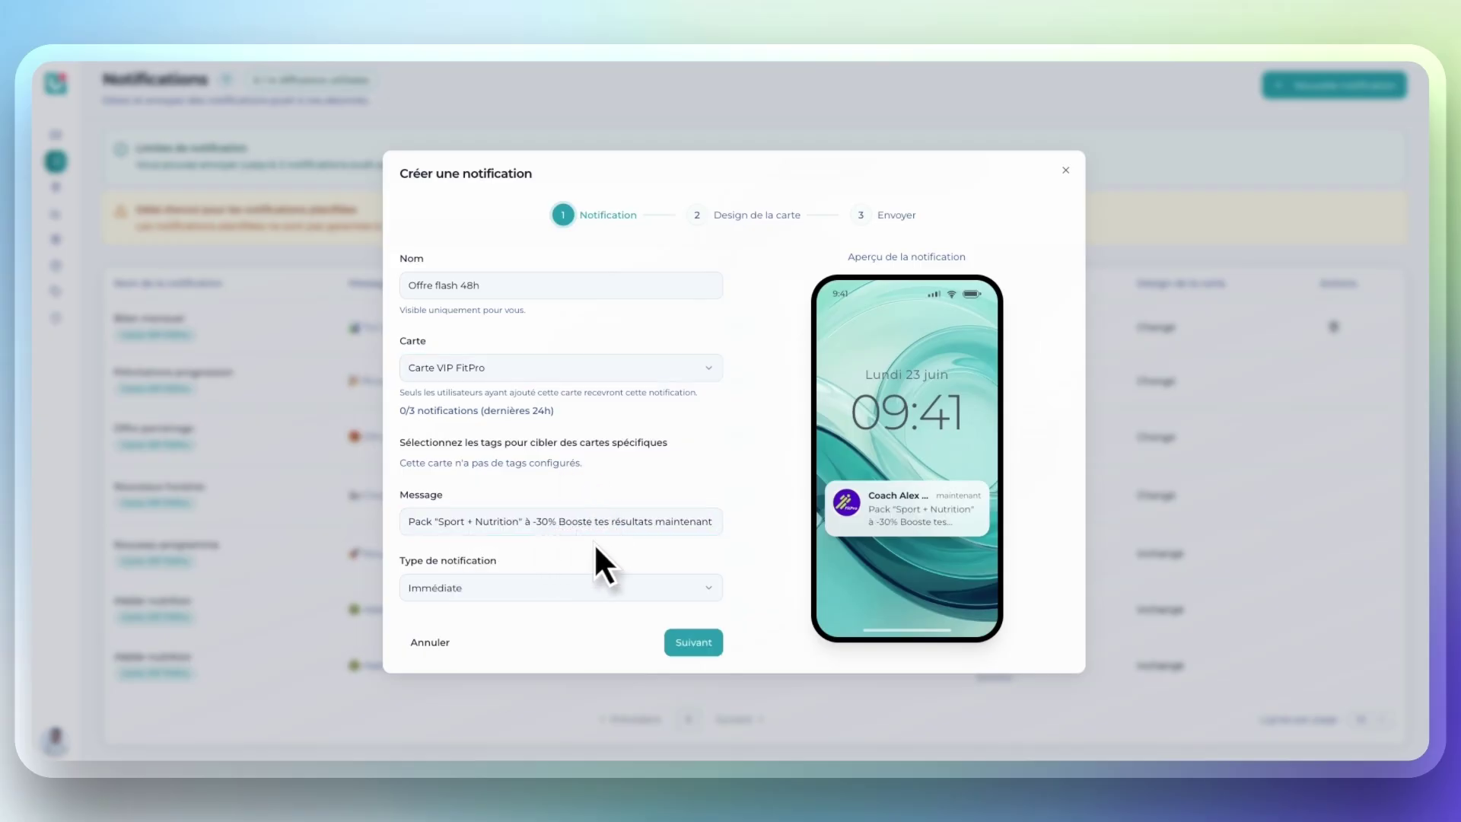
Try the Planifiée notification type, set the type back to Immédiate and continue to the card design stage
click(546, 588)
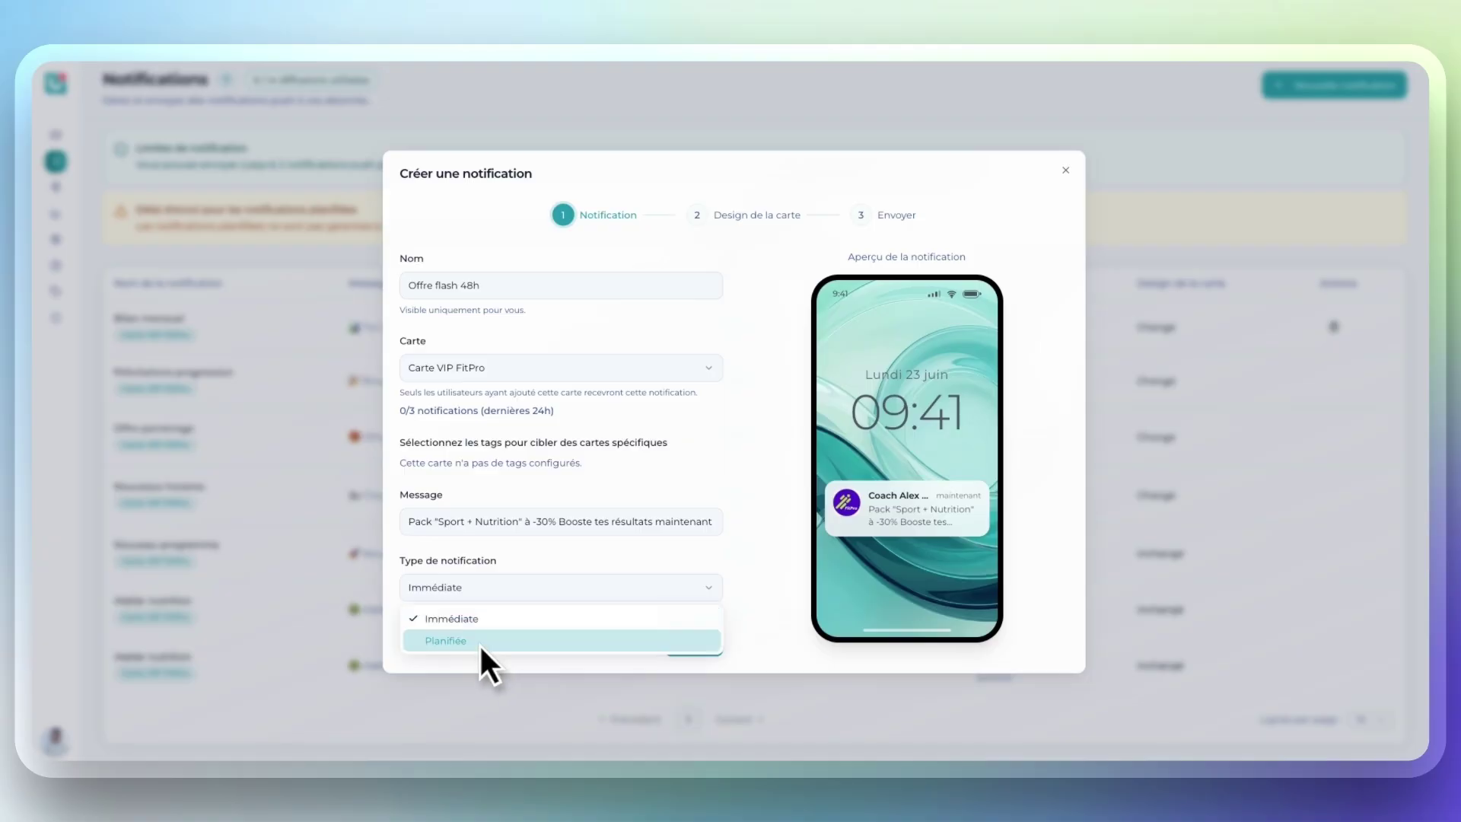
click(478, 642)
click(499, 601)
click(580, 587)
click(584, 528)
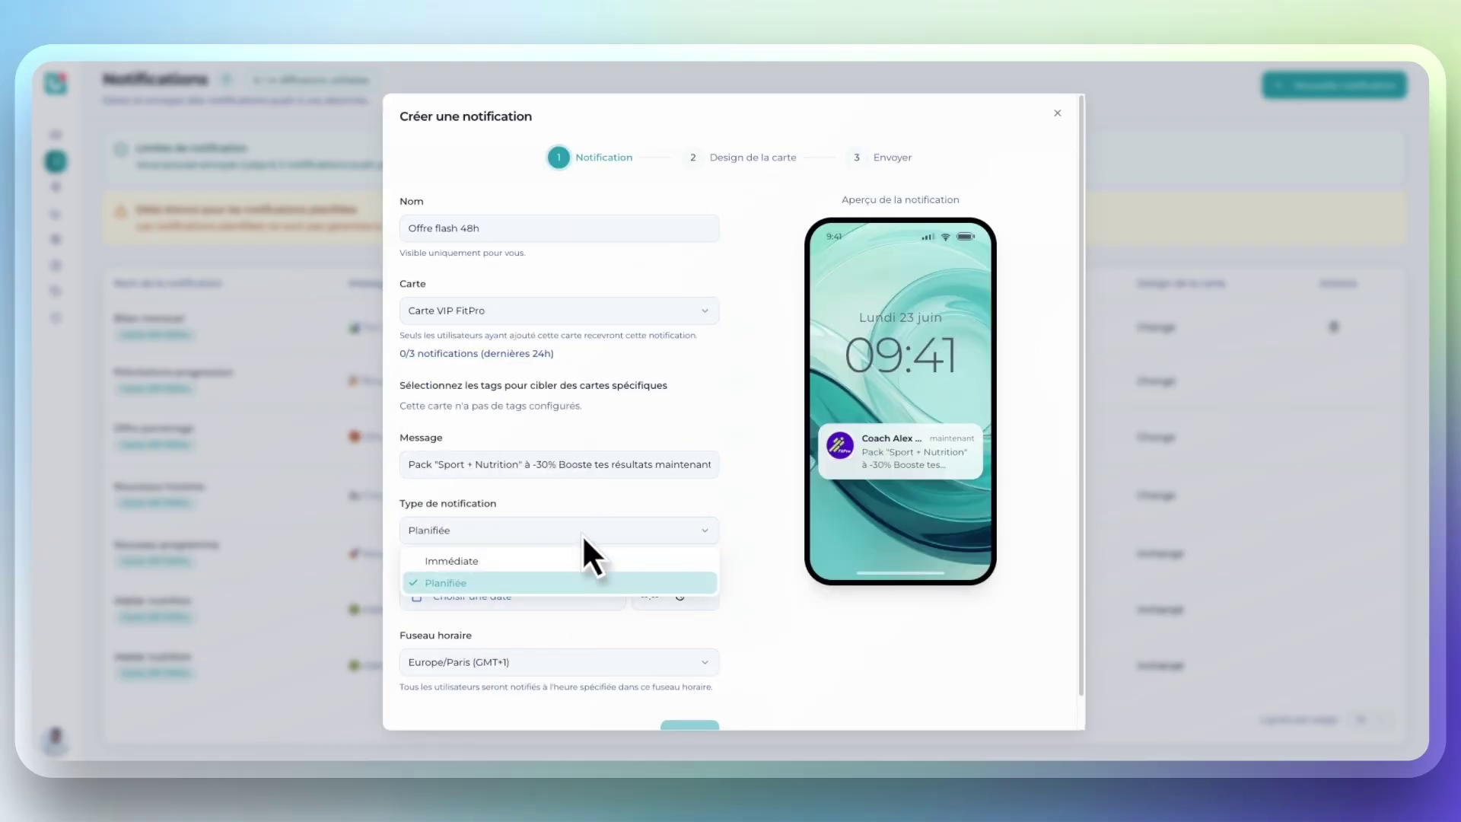
click(515, 561)
click(693, 643)
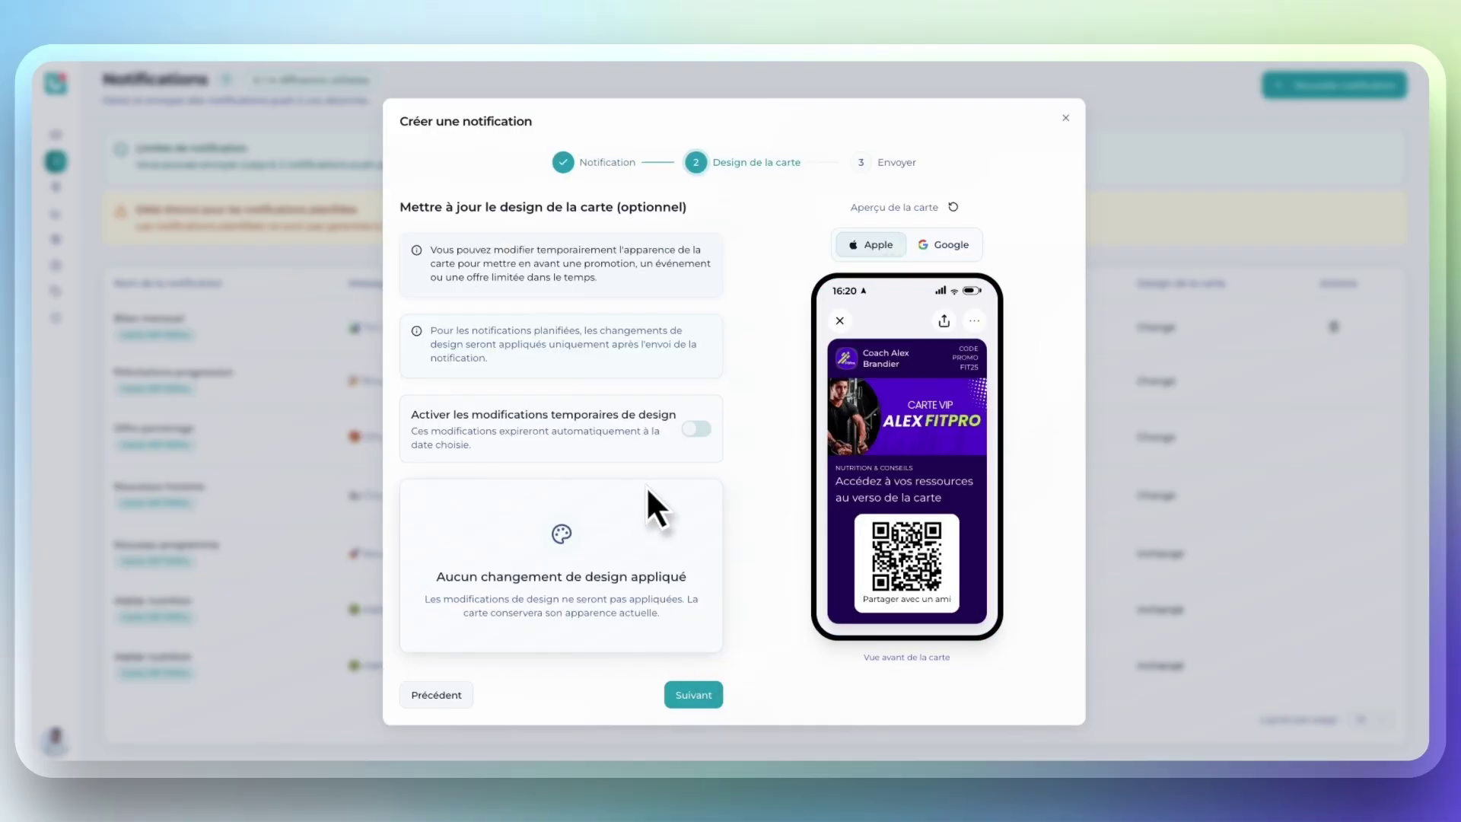
Enable the temporary design changes and examine the expiry, cover, QR code and field options, plus the Google and Apple previews
click(701, 428)
scroll(669, 548, down, 6)
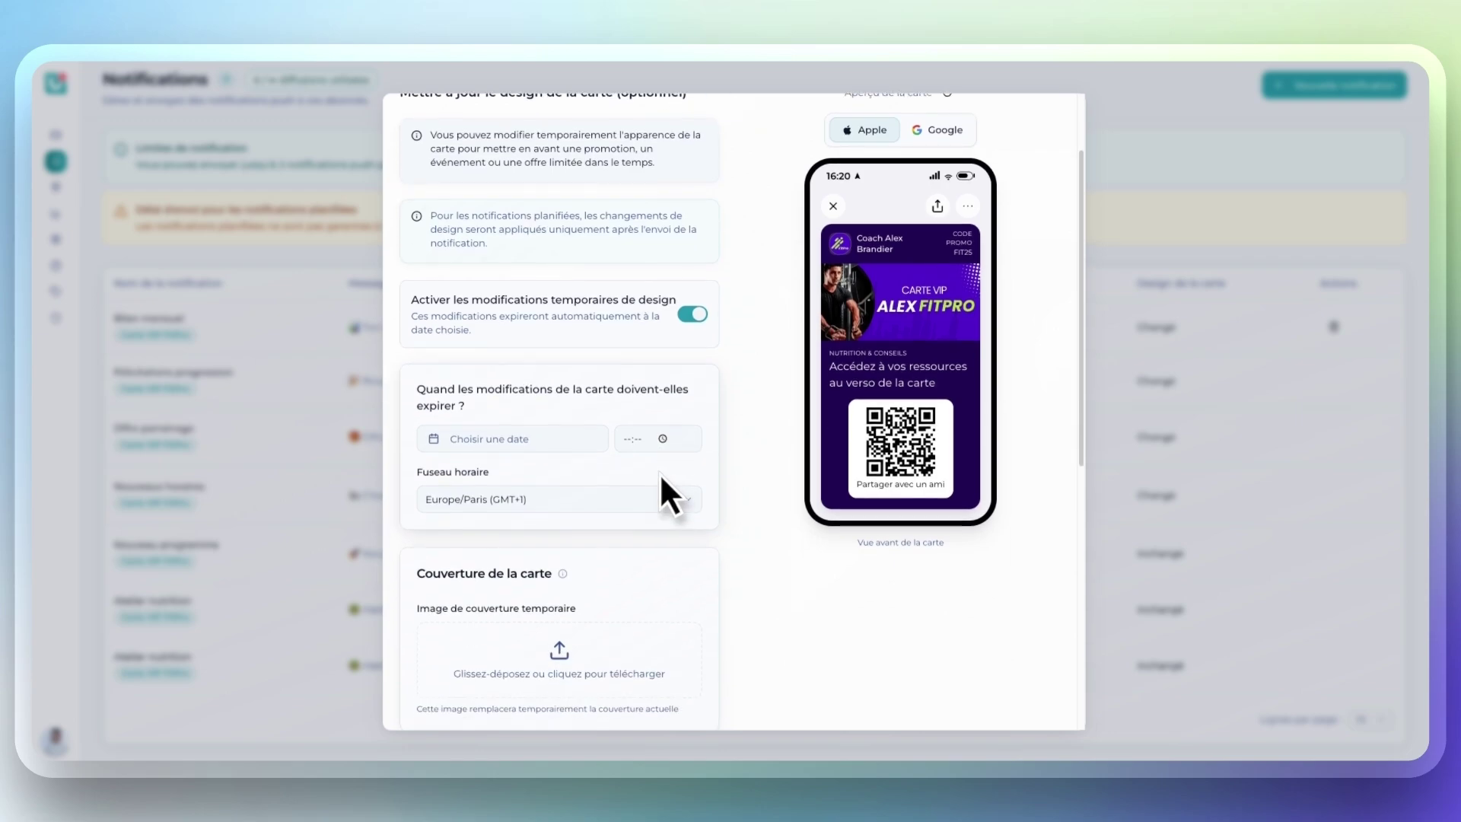
scroll(669, 547, down, 3)
scroll(669, 547, up, 3)
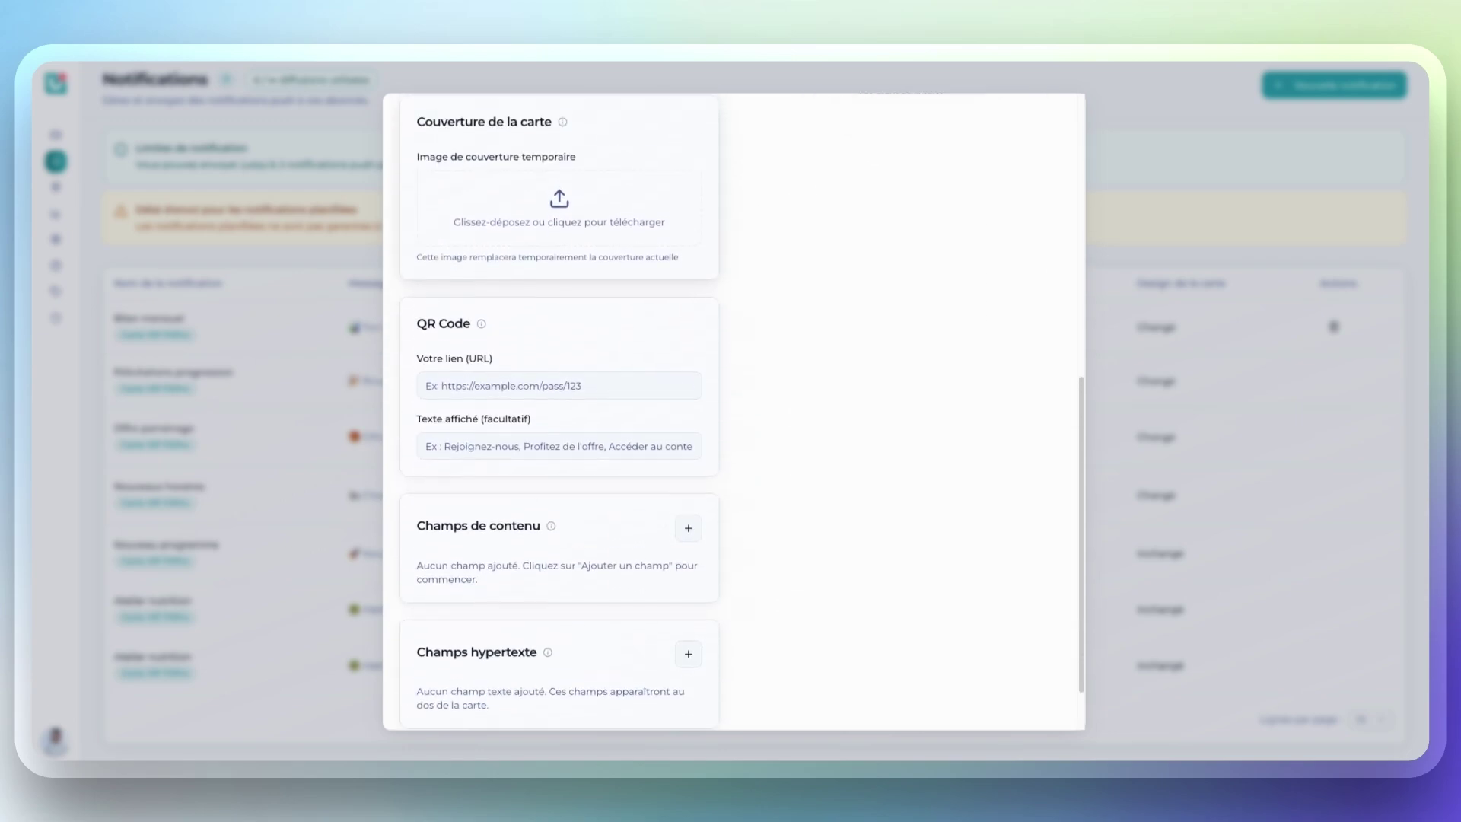
scroll(669, 548, down, 2)
scroll(662, 479, up, 10)
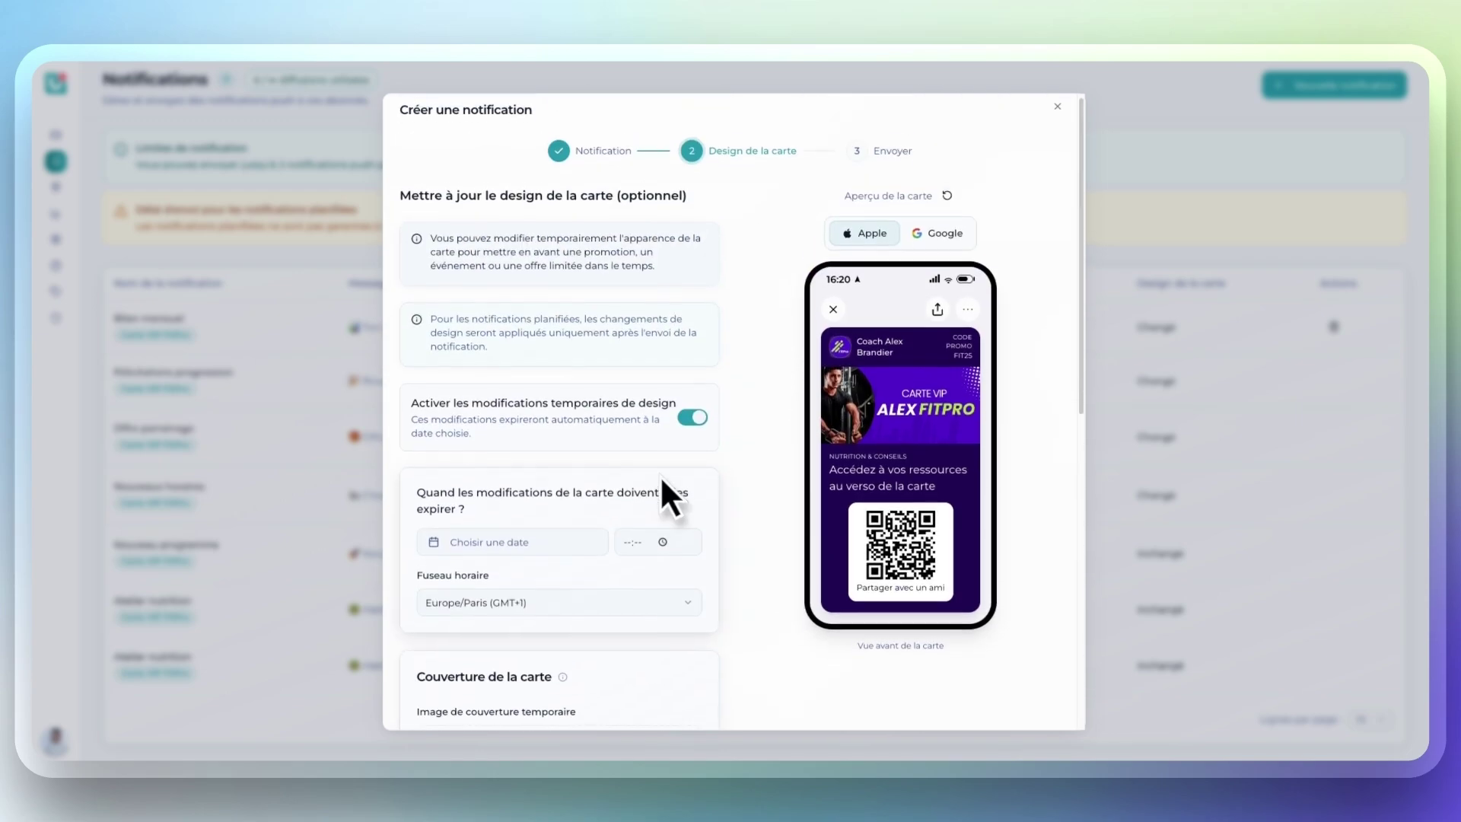
click(941, 240)
click(856, 240)
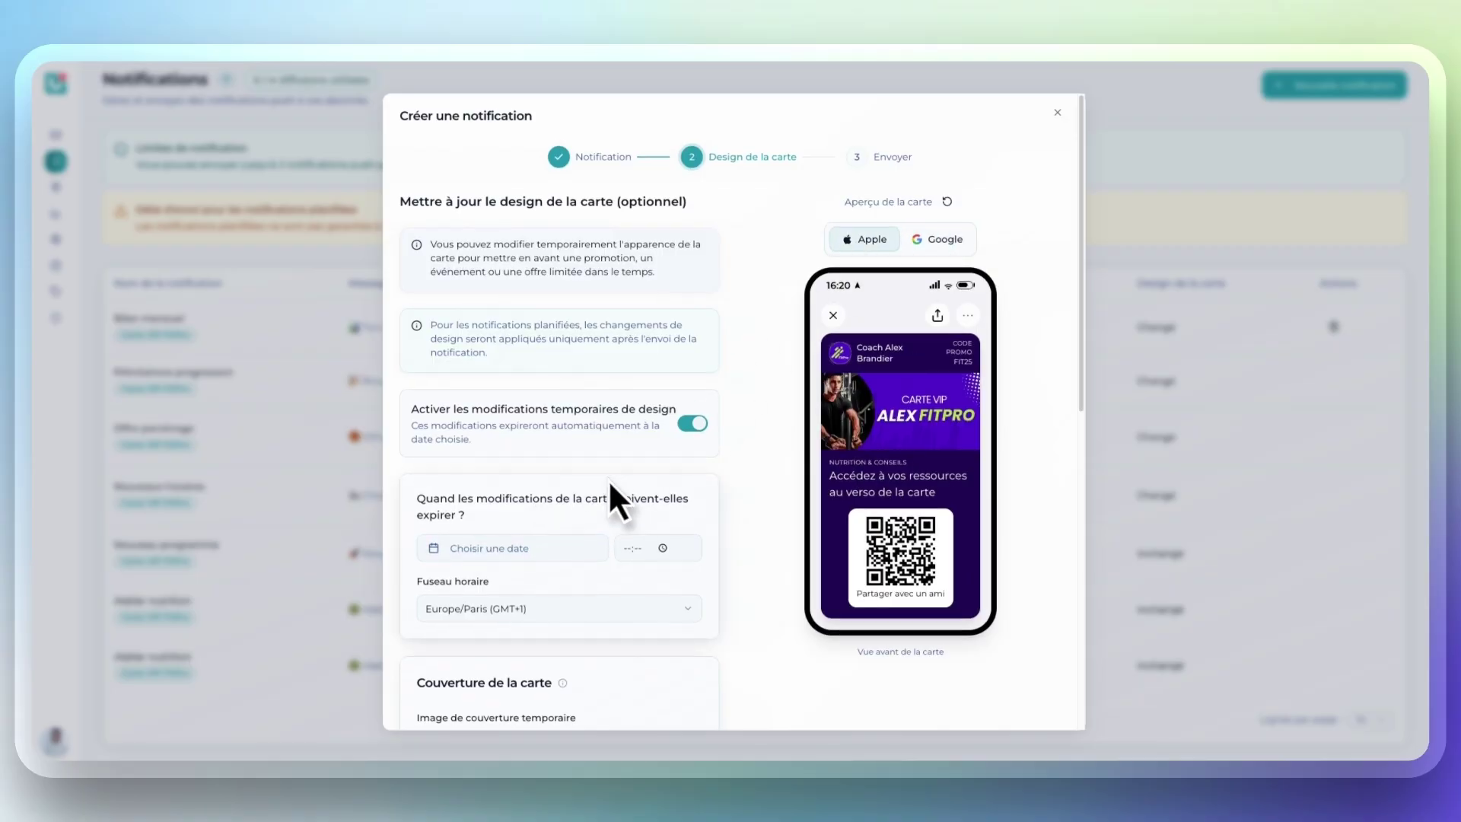
Check the expiry date calendar, turn off the temporary design changes and continue to the sending stage
scroll(610, 491, down, 1)
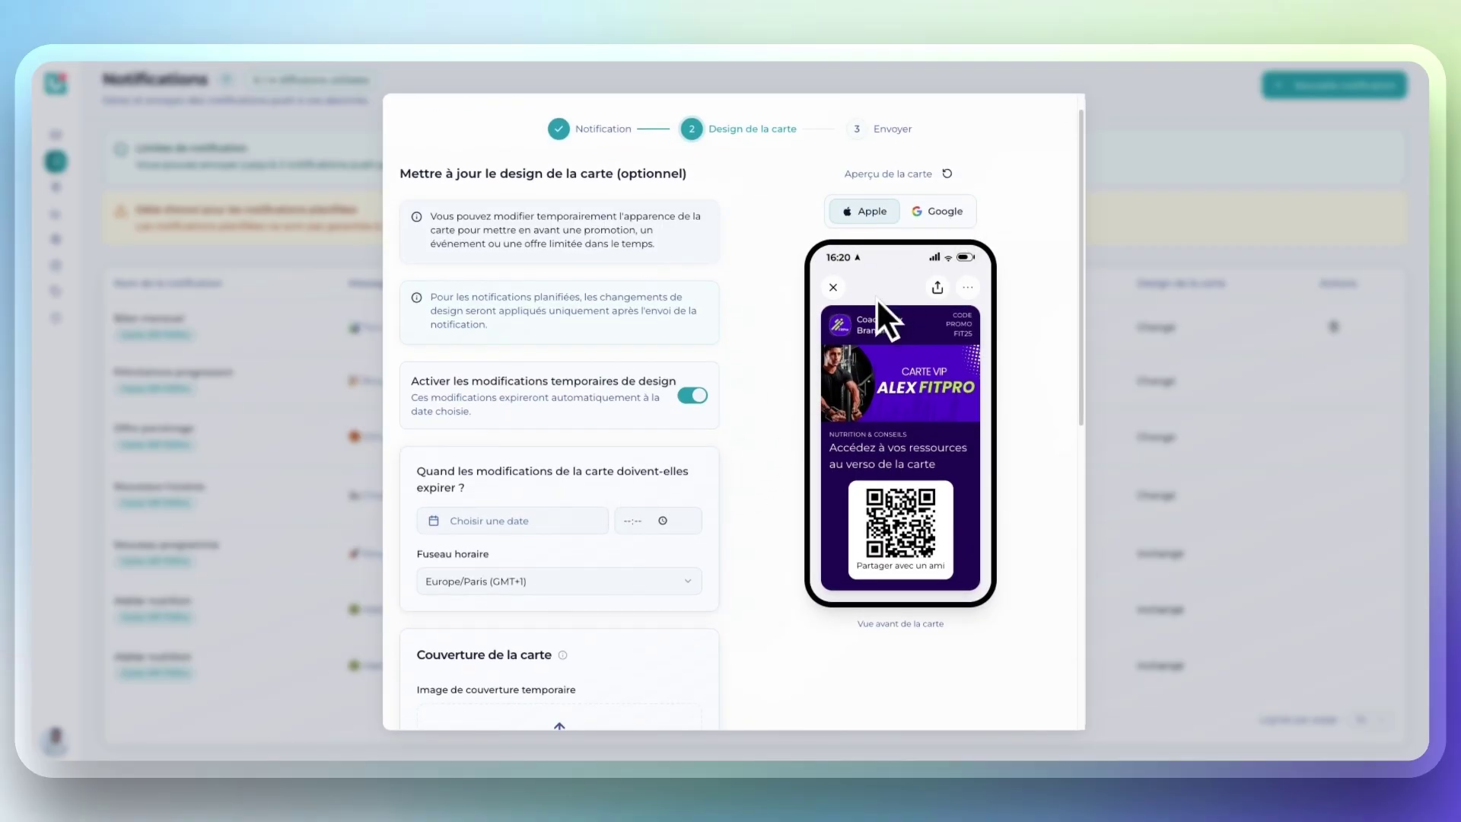
click(586, 520)
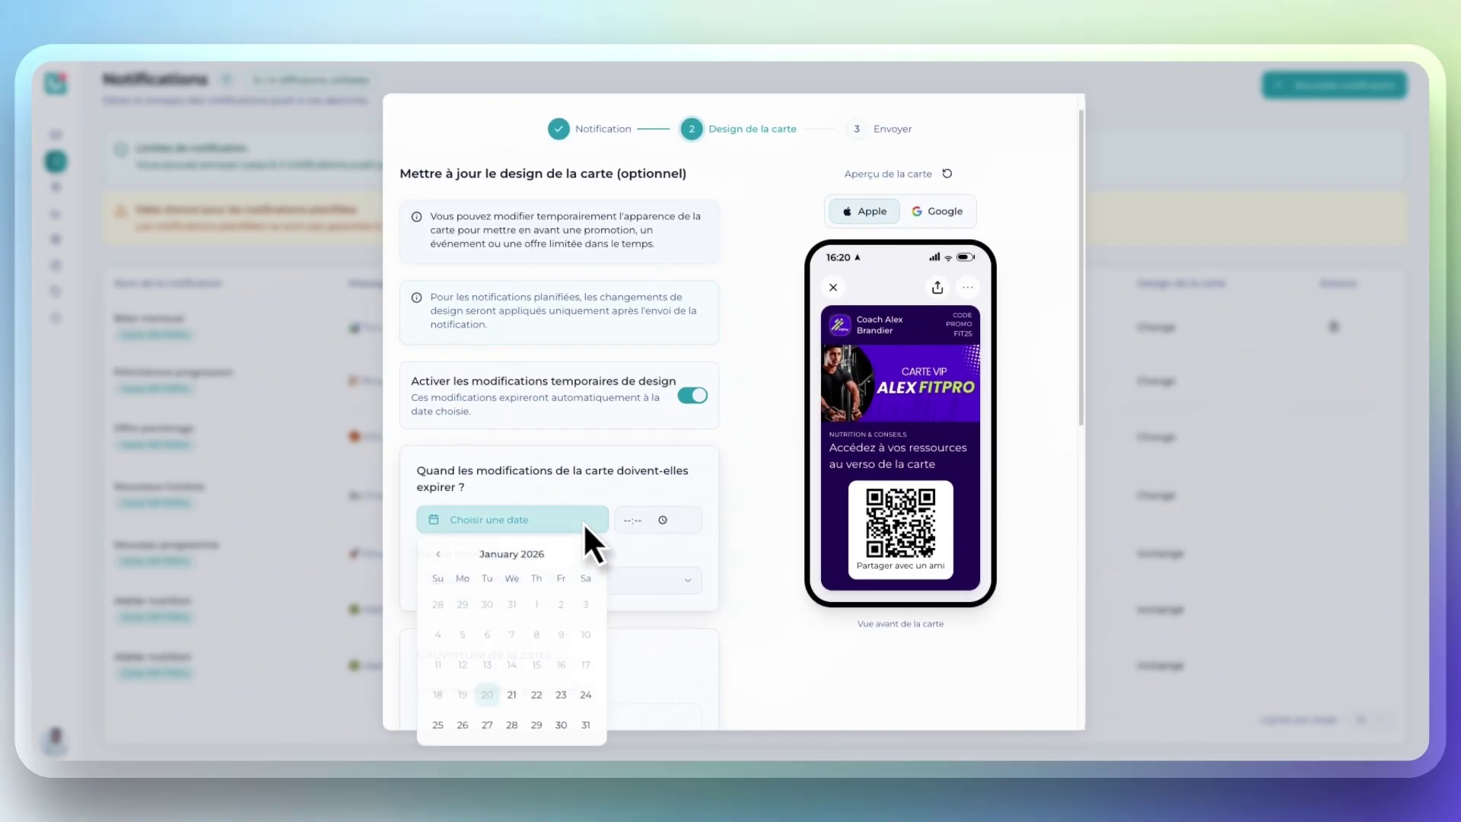
click(742, 554)
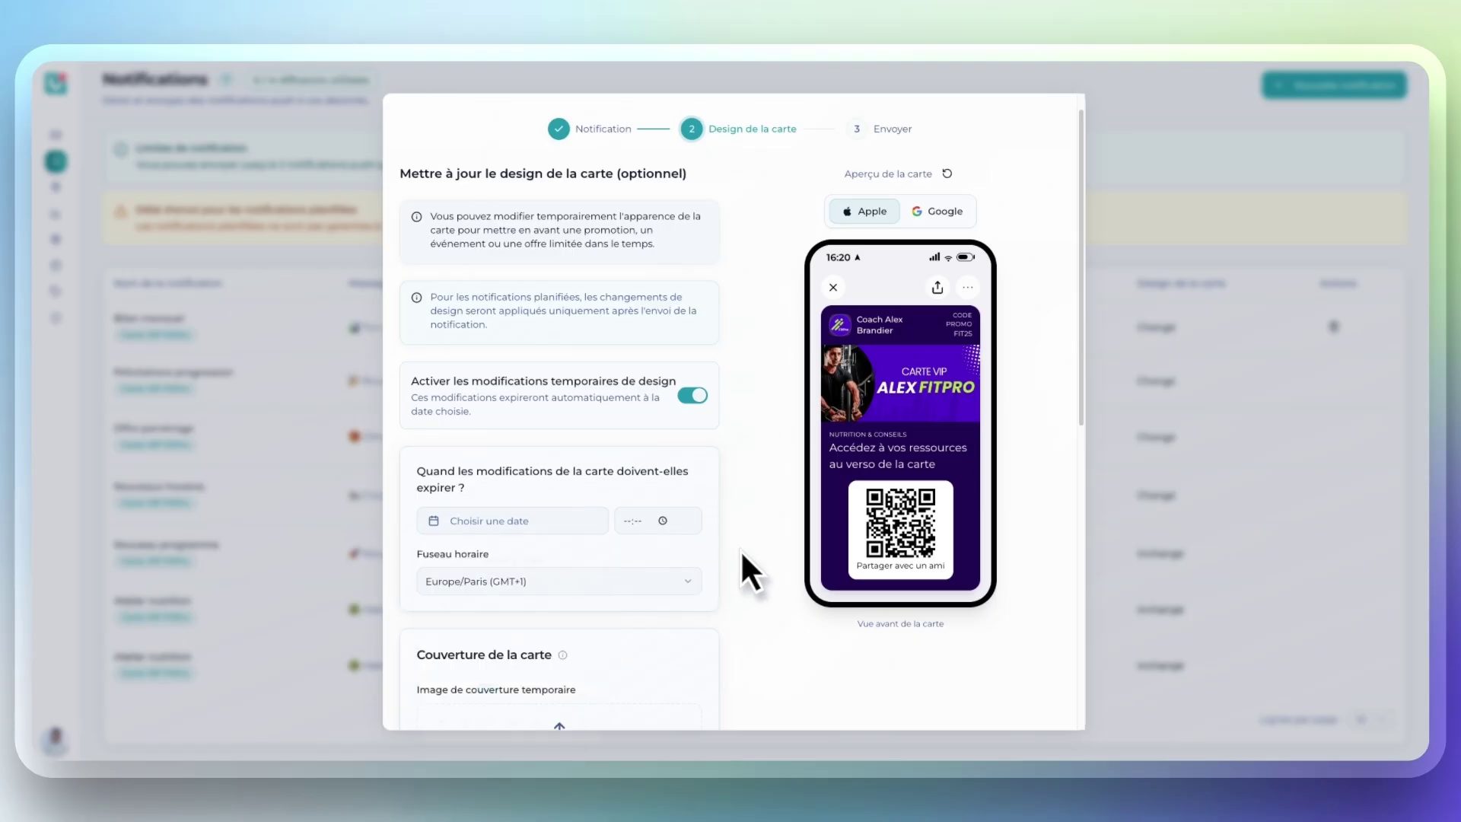
click(691, 395)
click(694, 694)
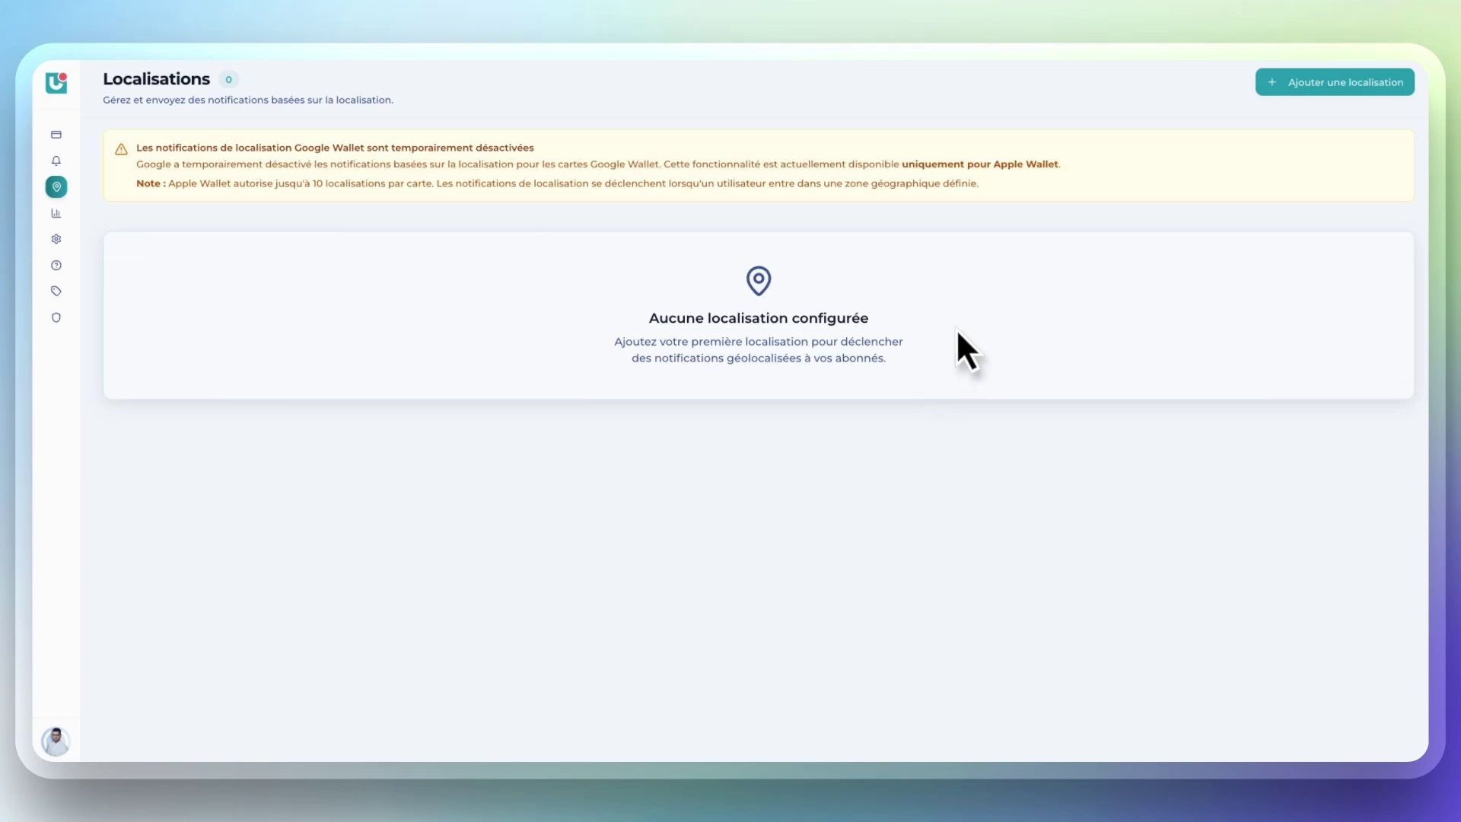
Add a location named "Proximité de la salle" for Carte VIP FitPro with the message "📍 Tu es près de la salle ! Un créneau s'est libéré, tu viens ? 🏋"
click(1309, 85)
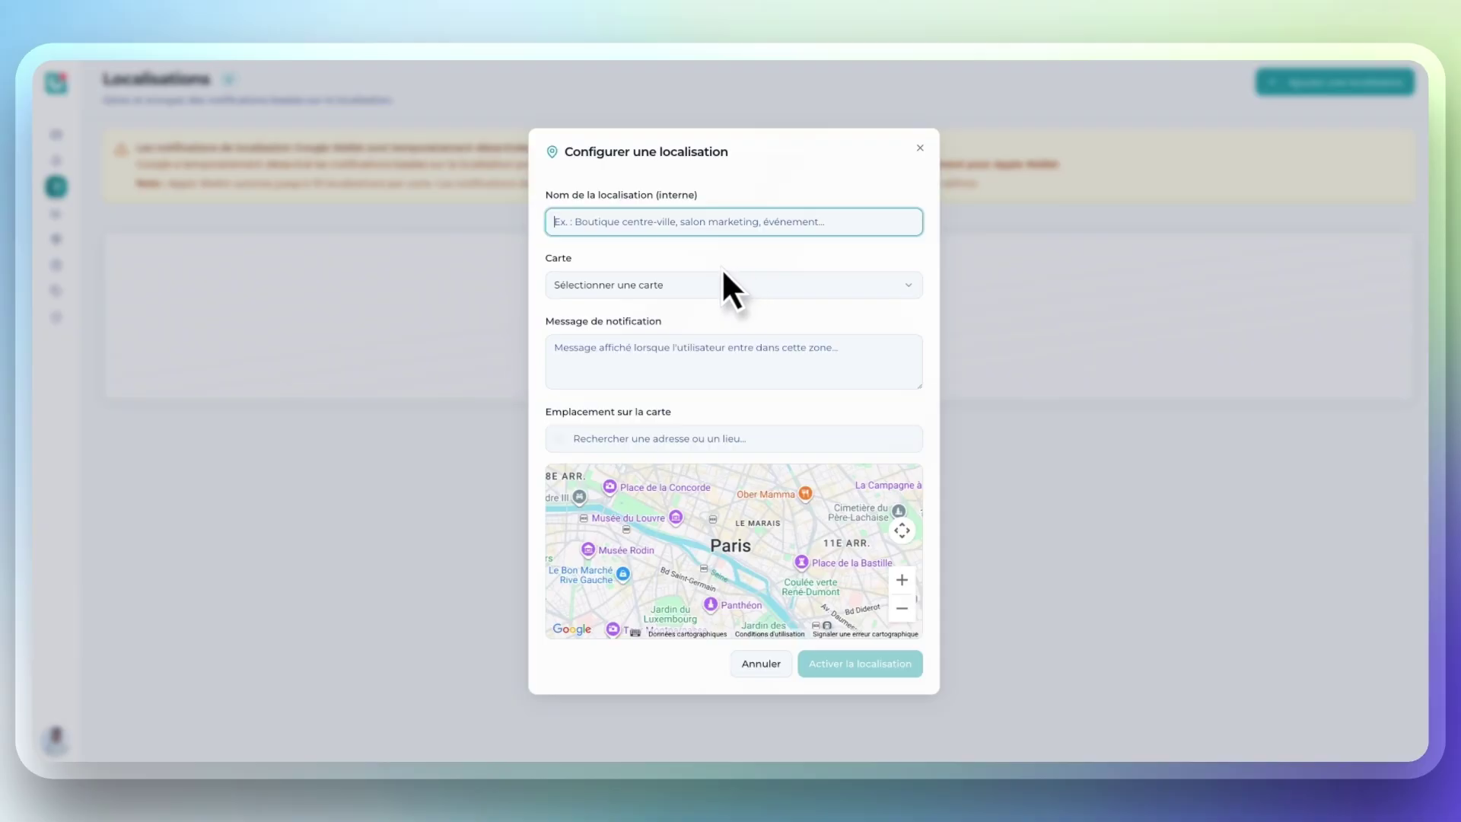
click(660, 226)
click(647, 254)
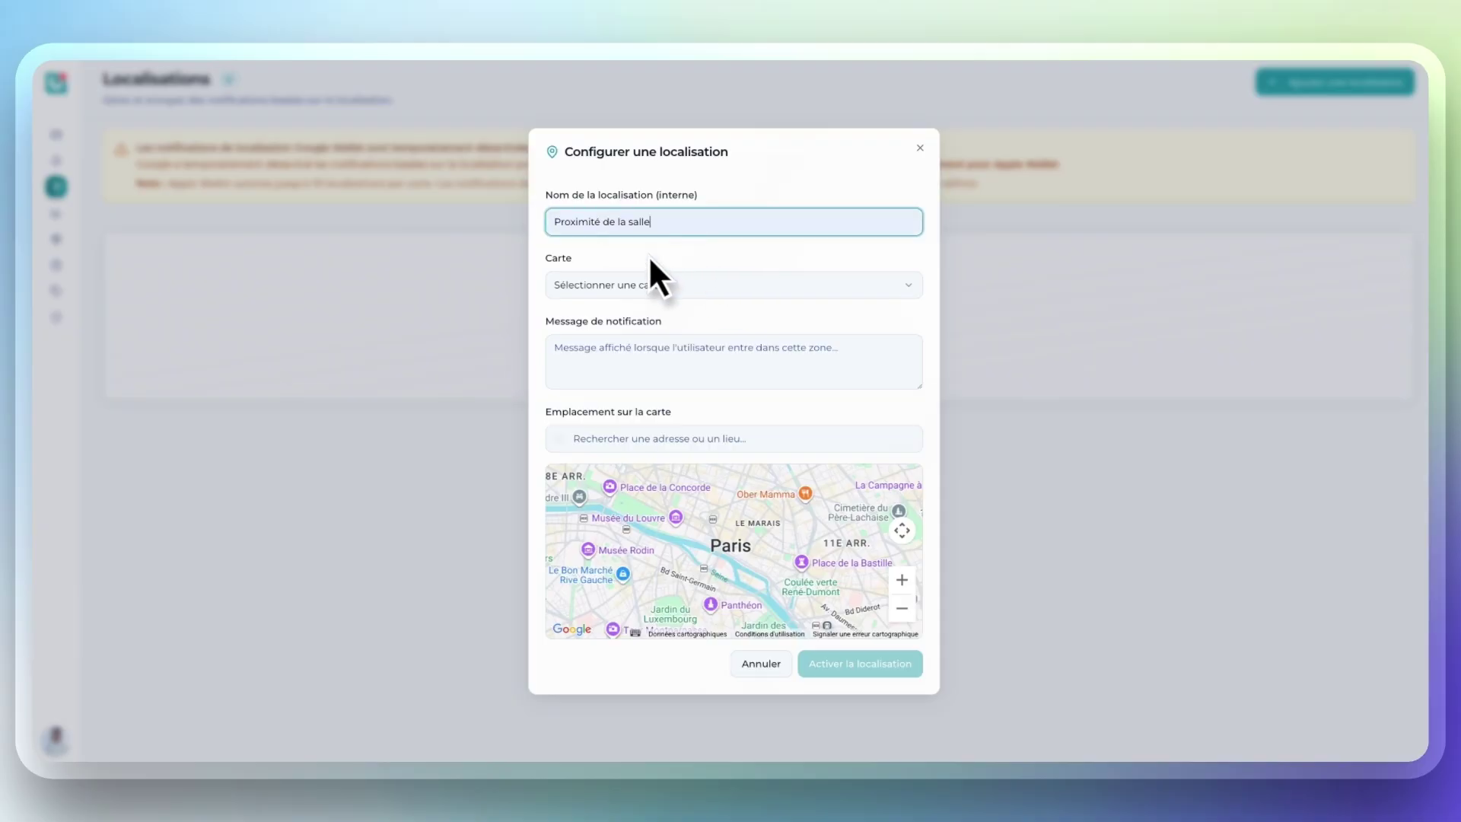
click(694, 286)
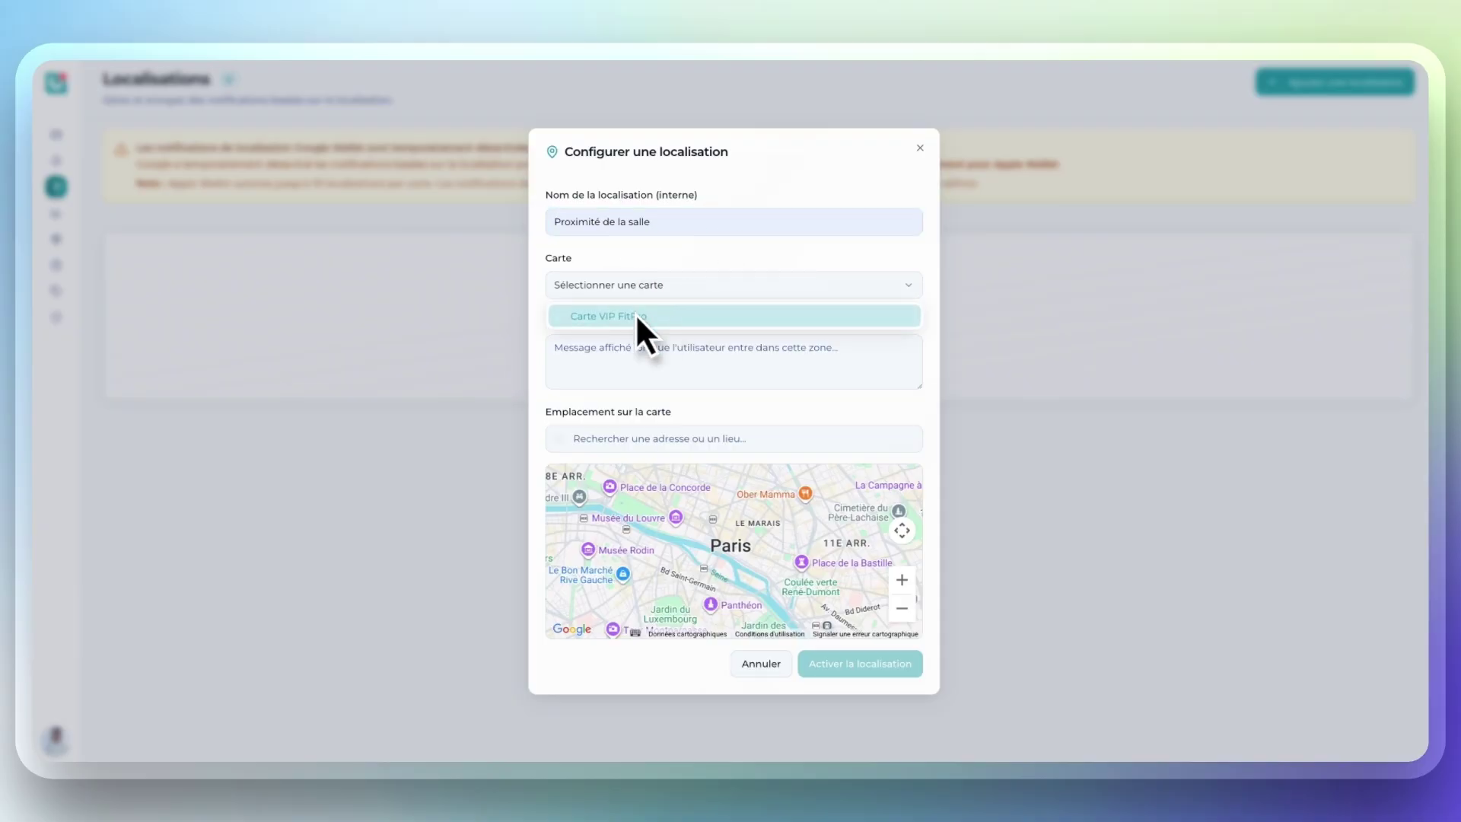
click(627, 317)
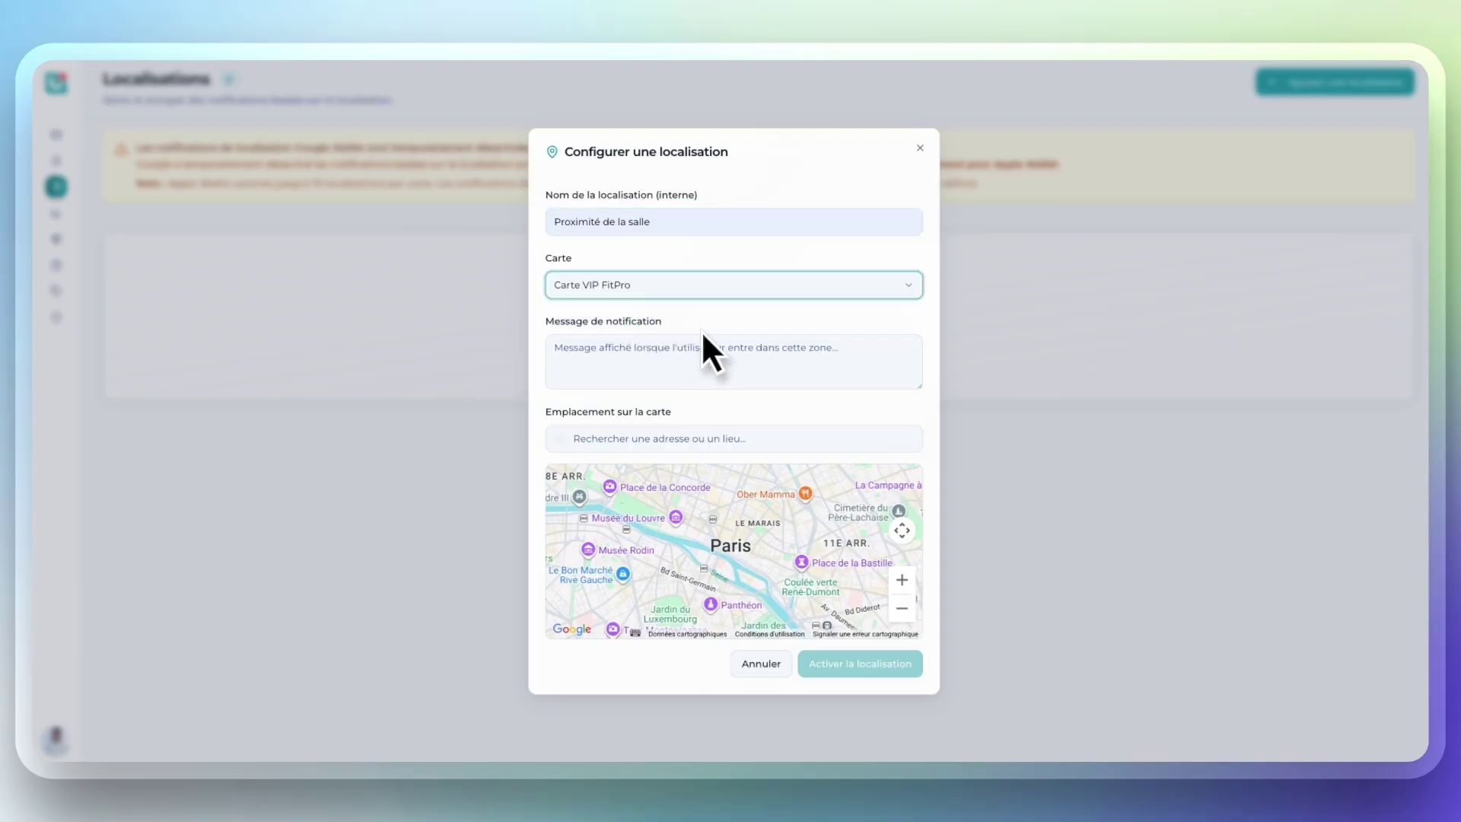
click(654, 350)
text(📍 Tu es près de la salle ! Un créneau s'est libéré, tu viens ? 🏋)
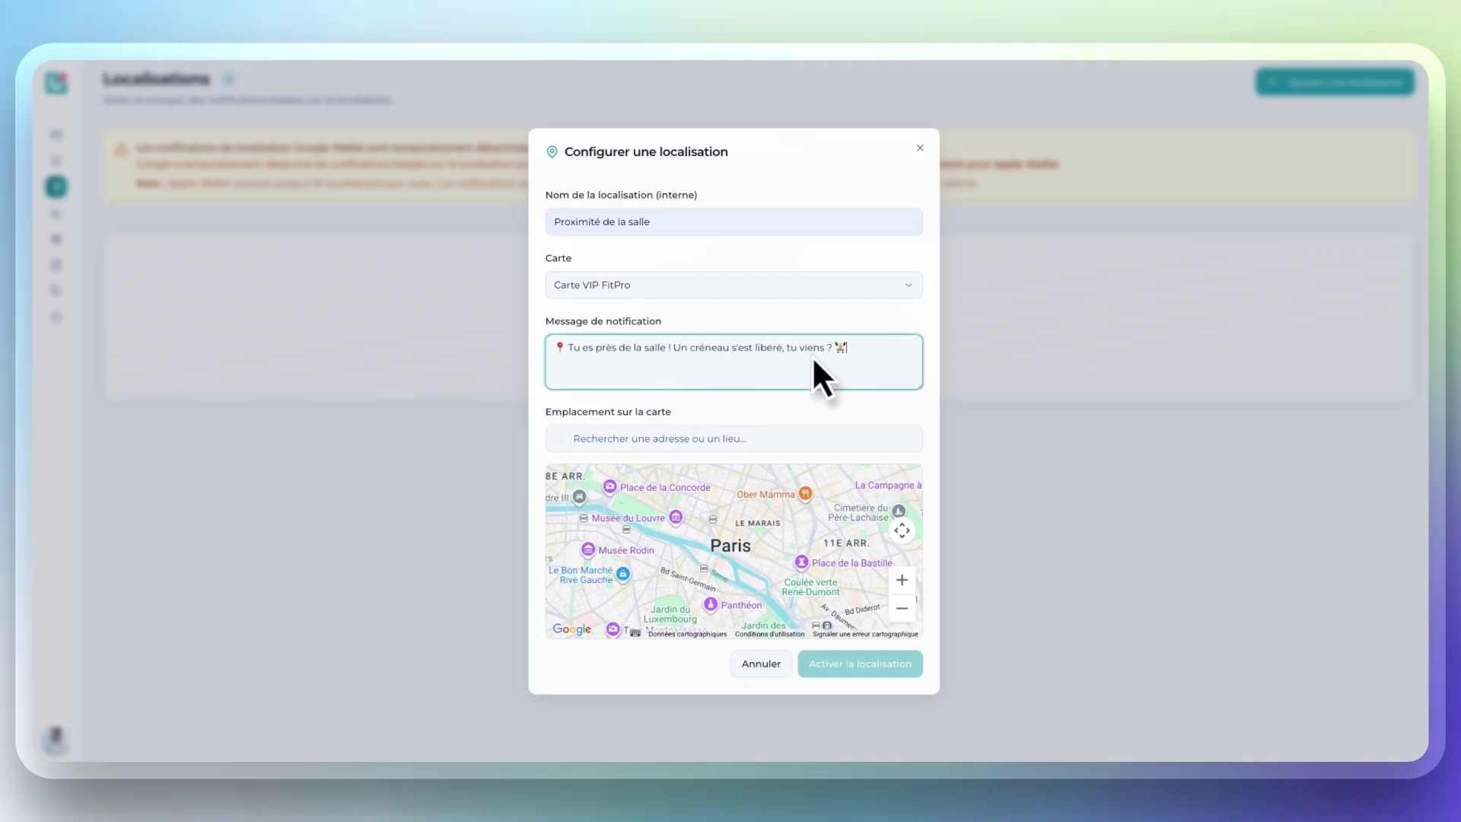
Search the map for "sportfitpro", place the location at the SportFitPro gym and activate it
click(688, 439)
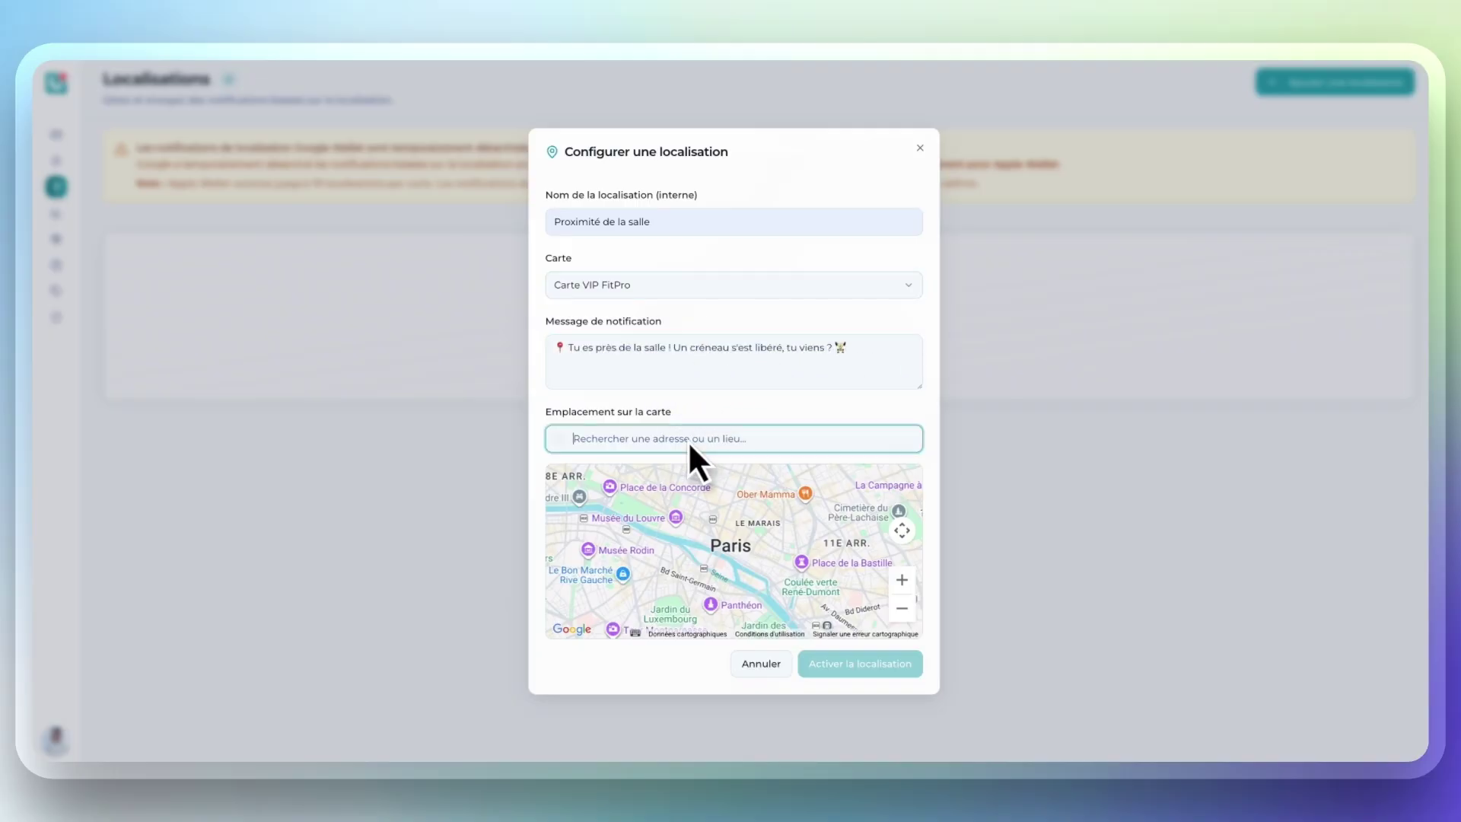
text(sportfit)
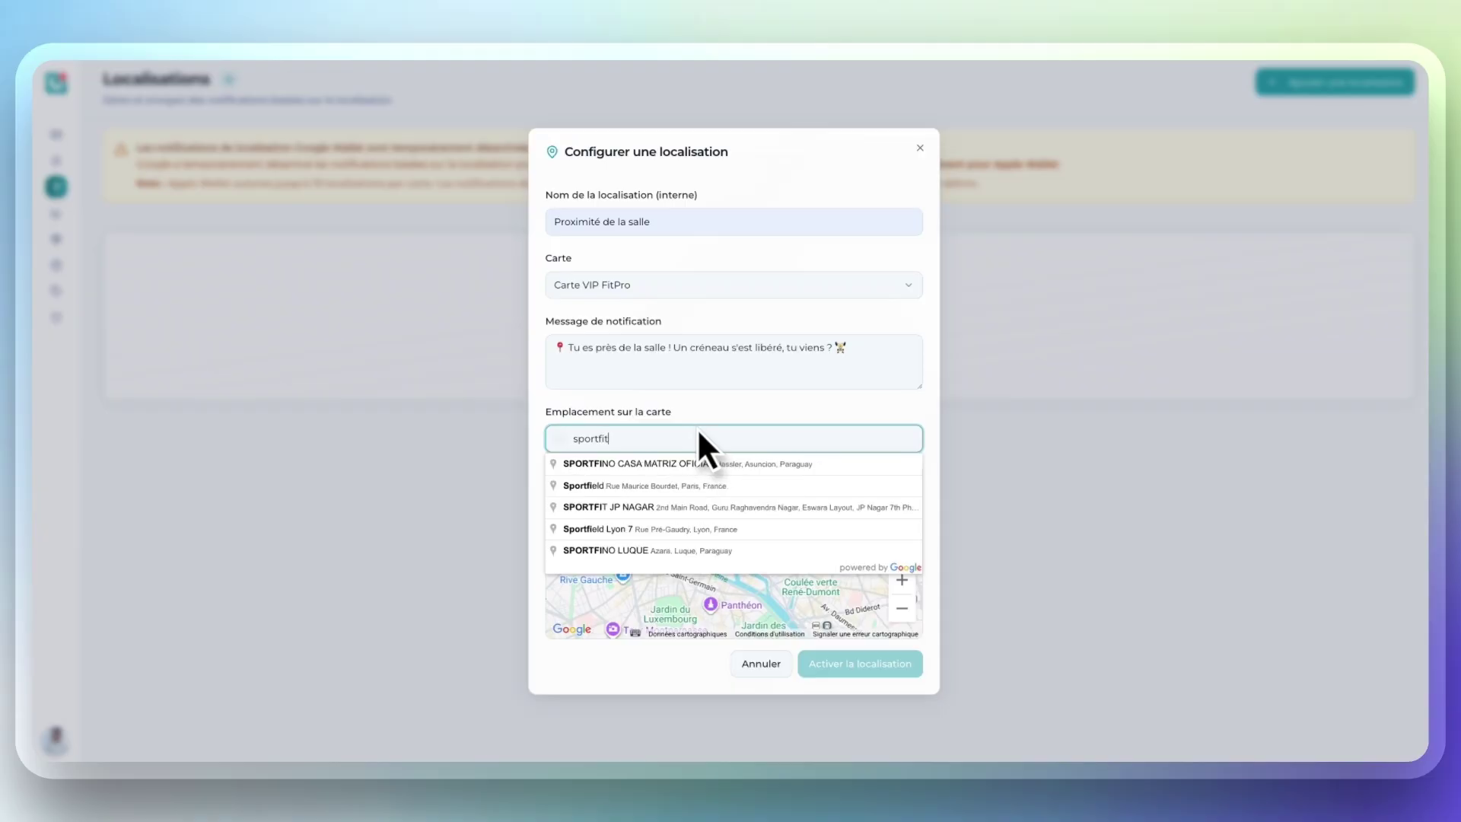
text(pro)
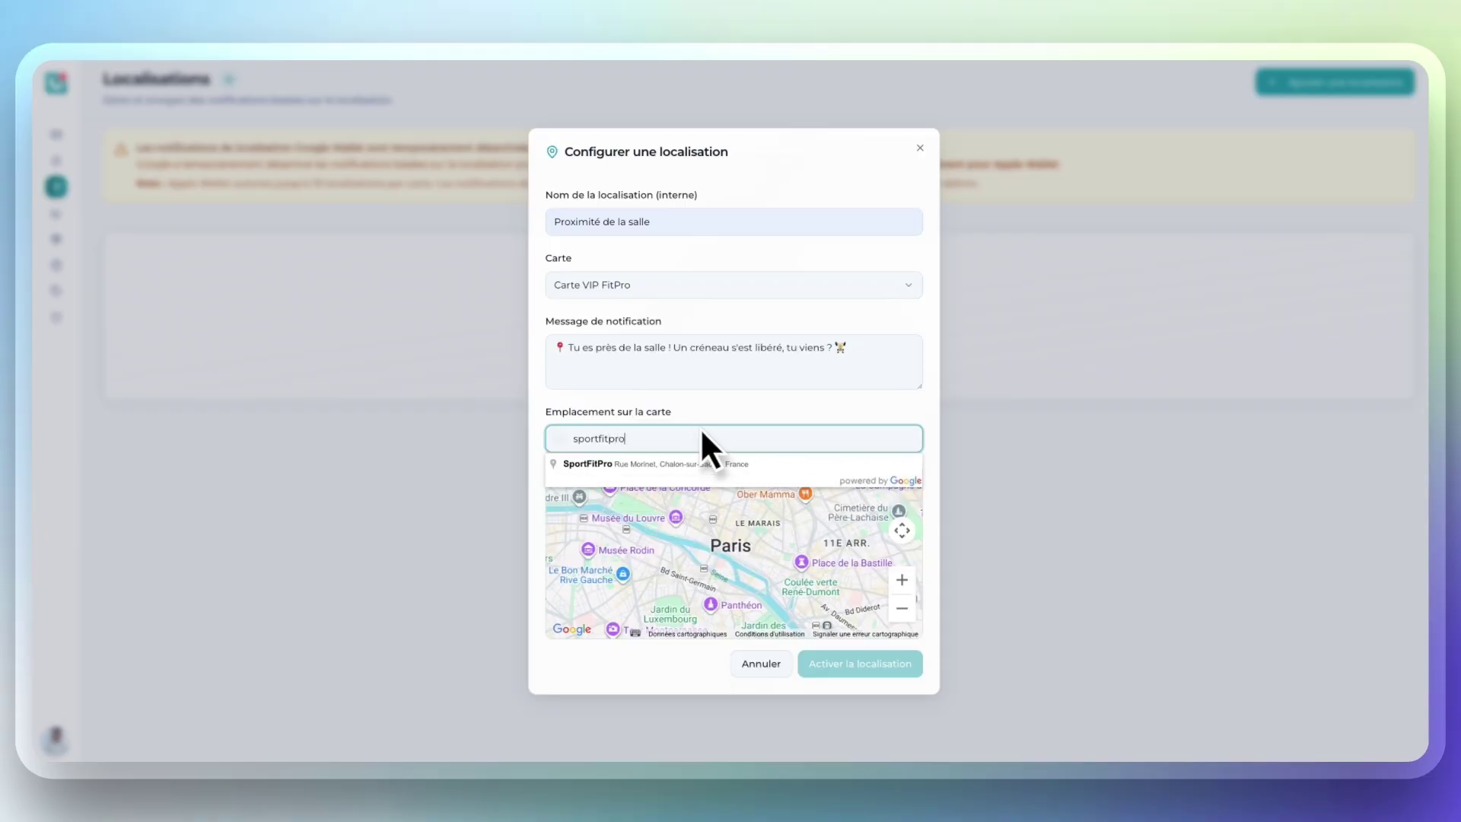
click(671, 466)
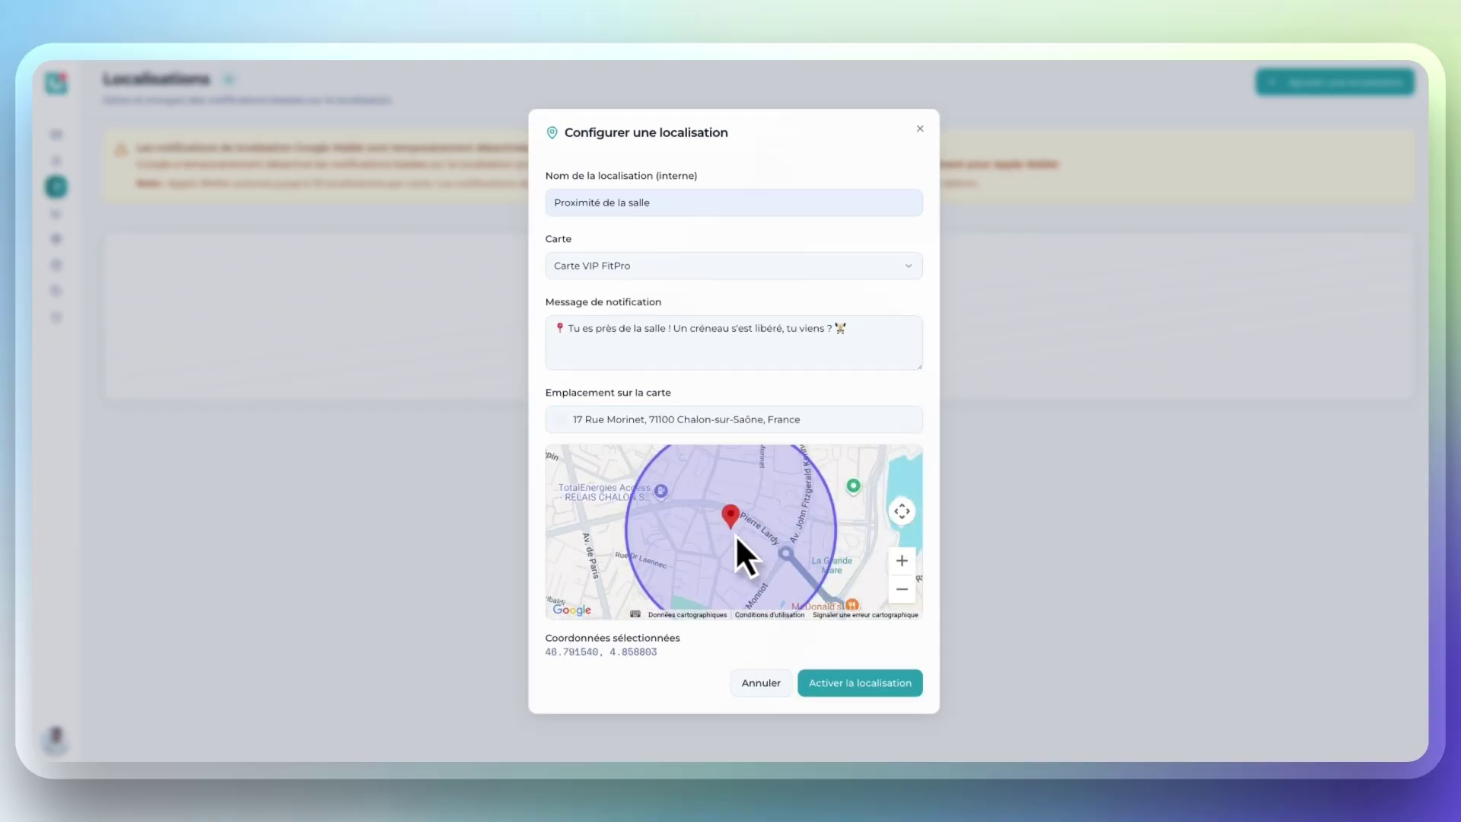
click(831, 689)
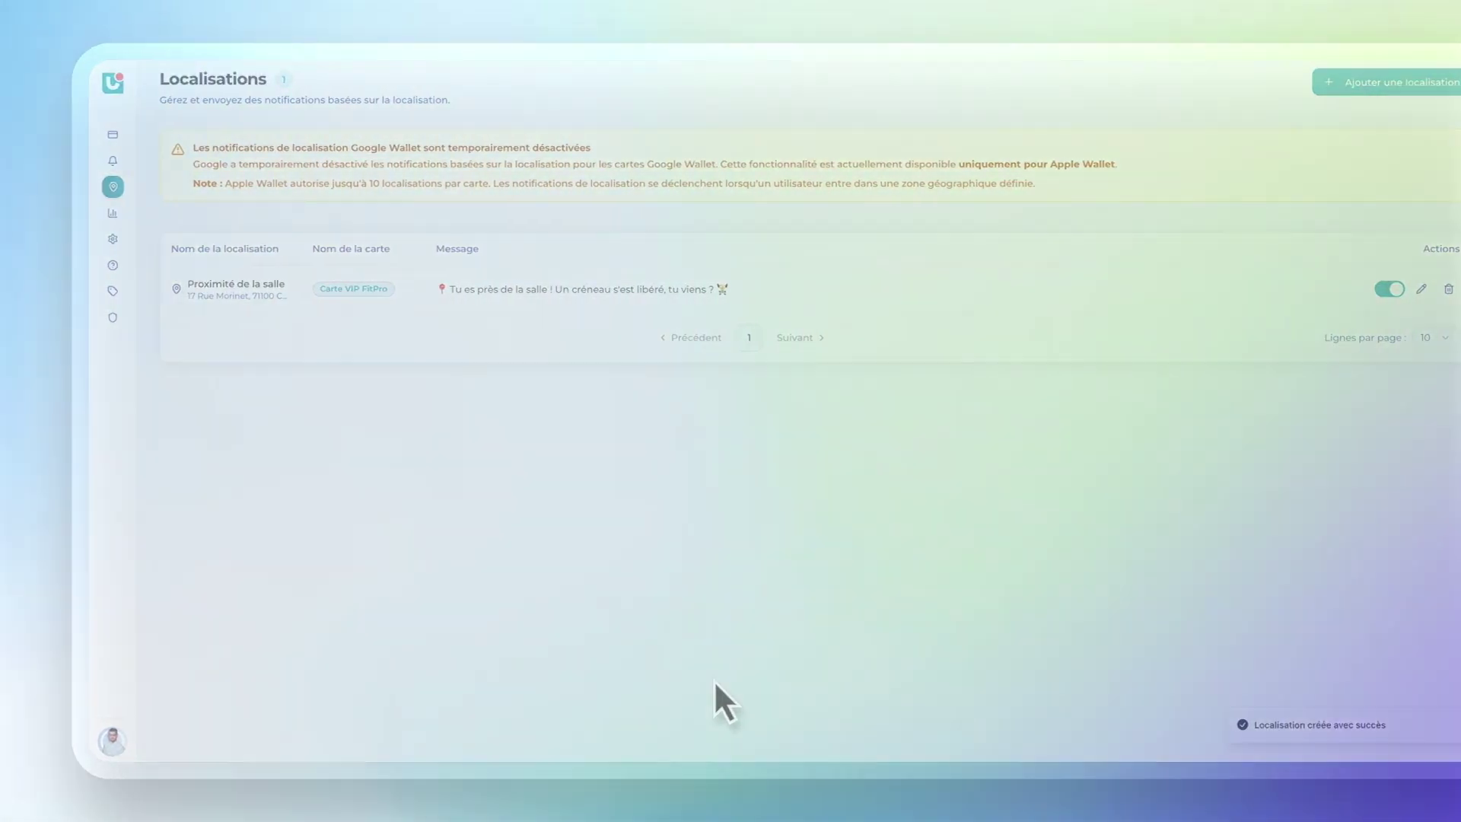
Open the analytics and examine the installation charts, card and notification statistics, and clicked links
click(61, 213)
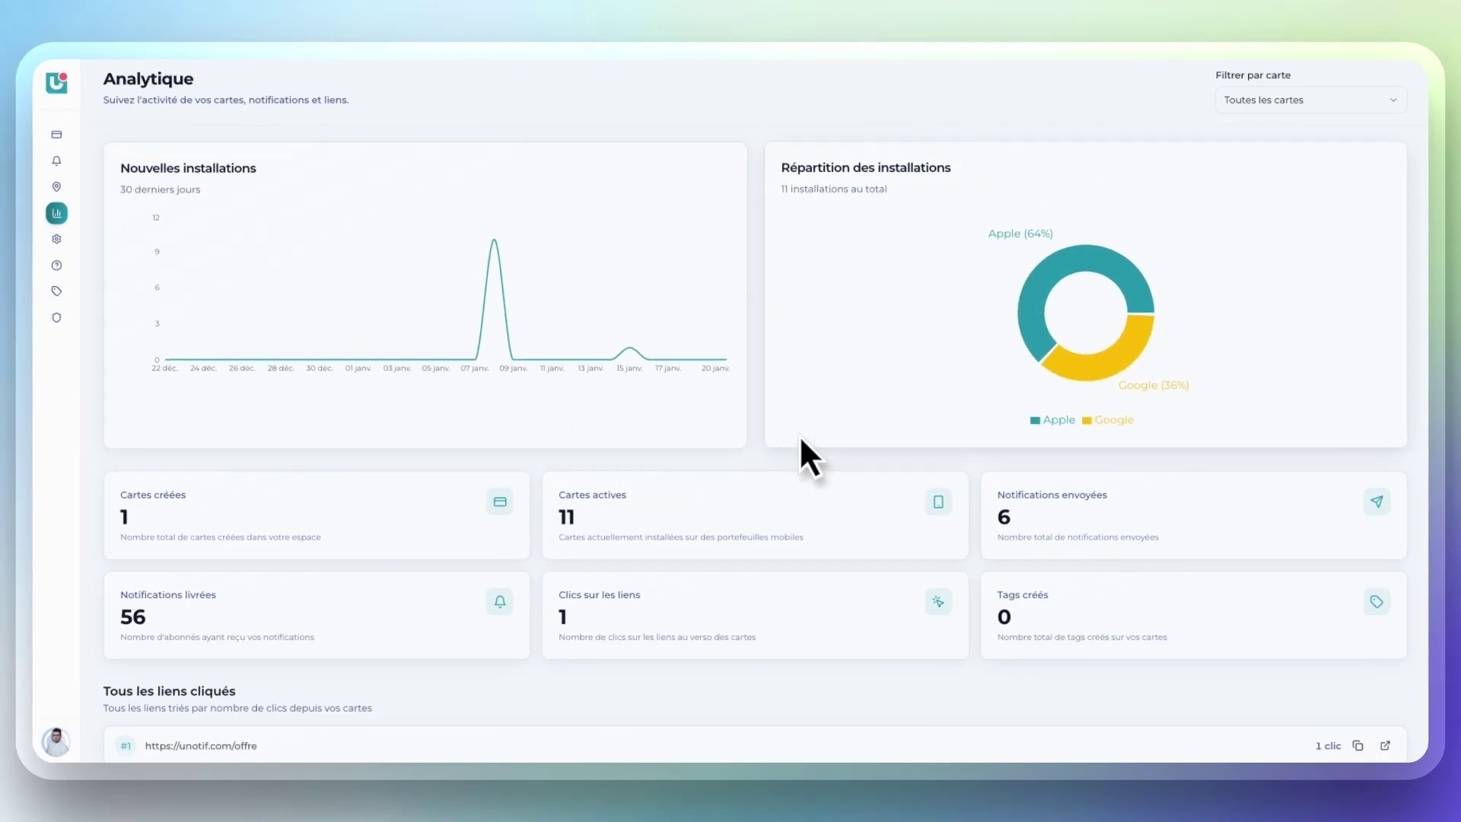
scroll(803, 434, down, 1)
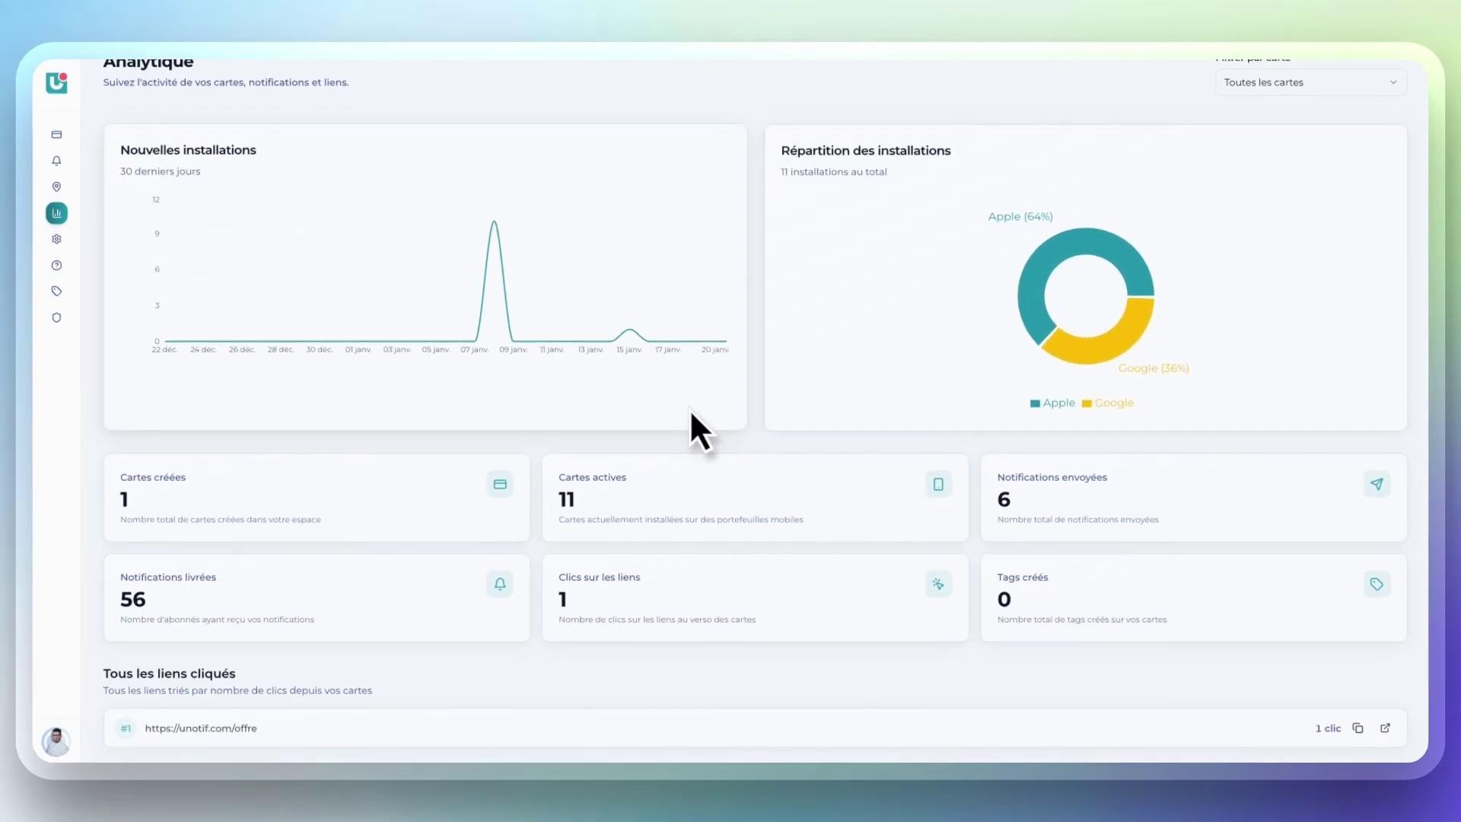
scroll(818, 518, down, 1)
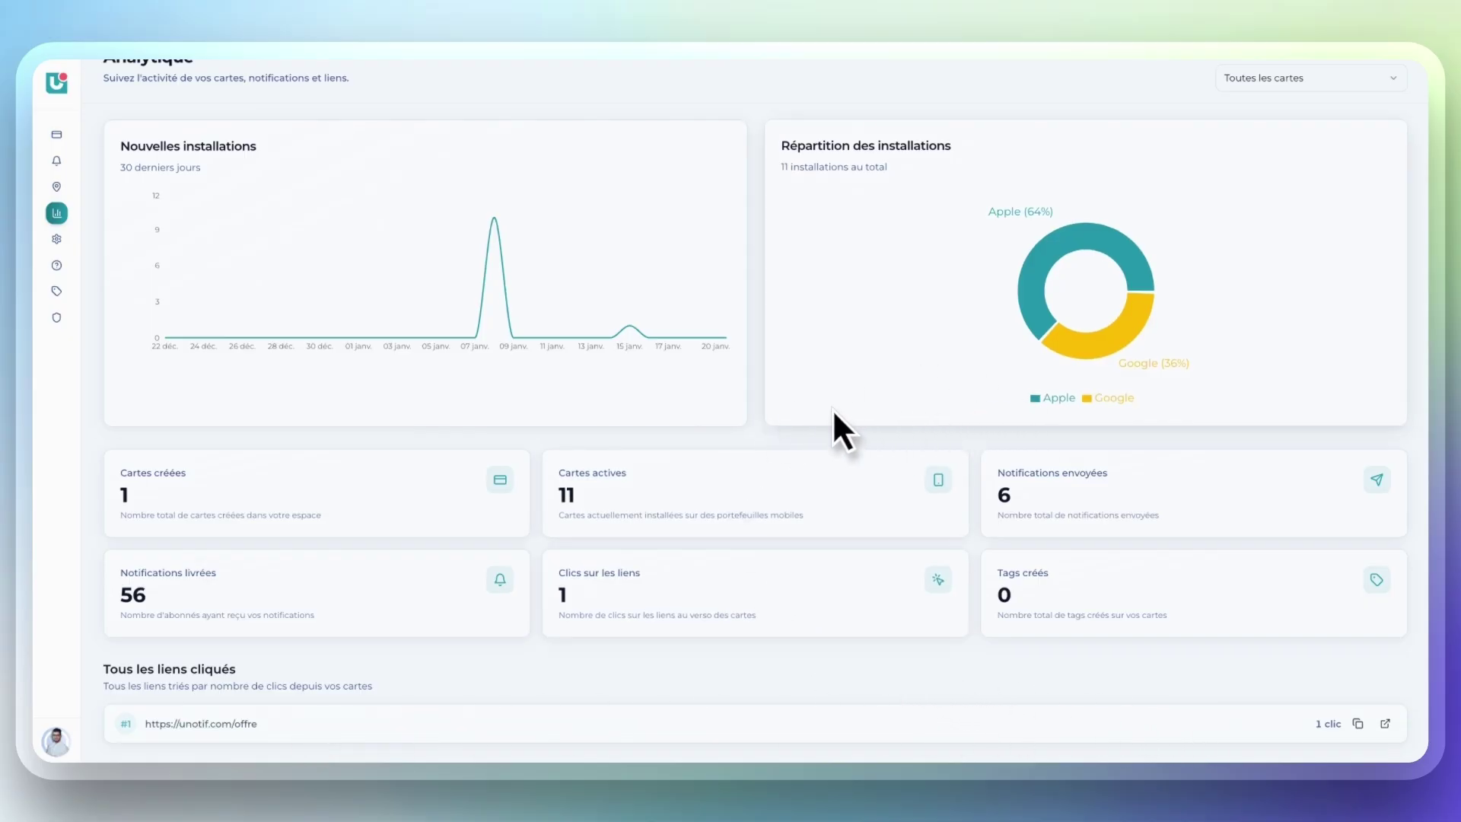
scroll(788, 388, up, 1)
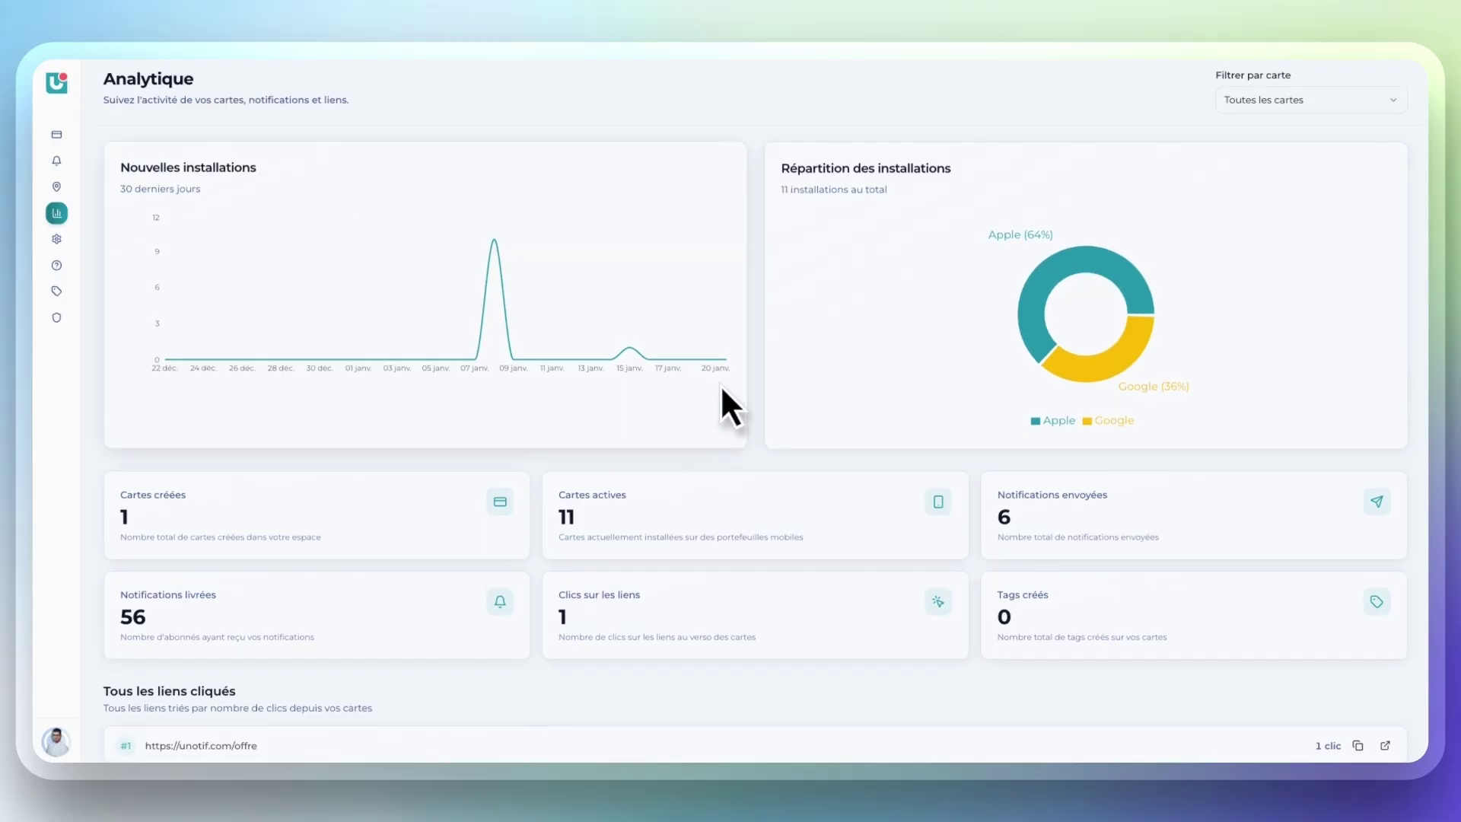